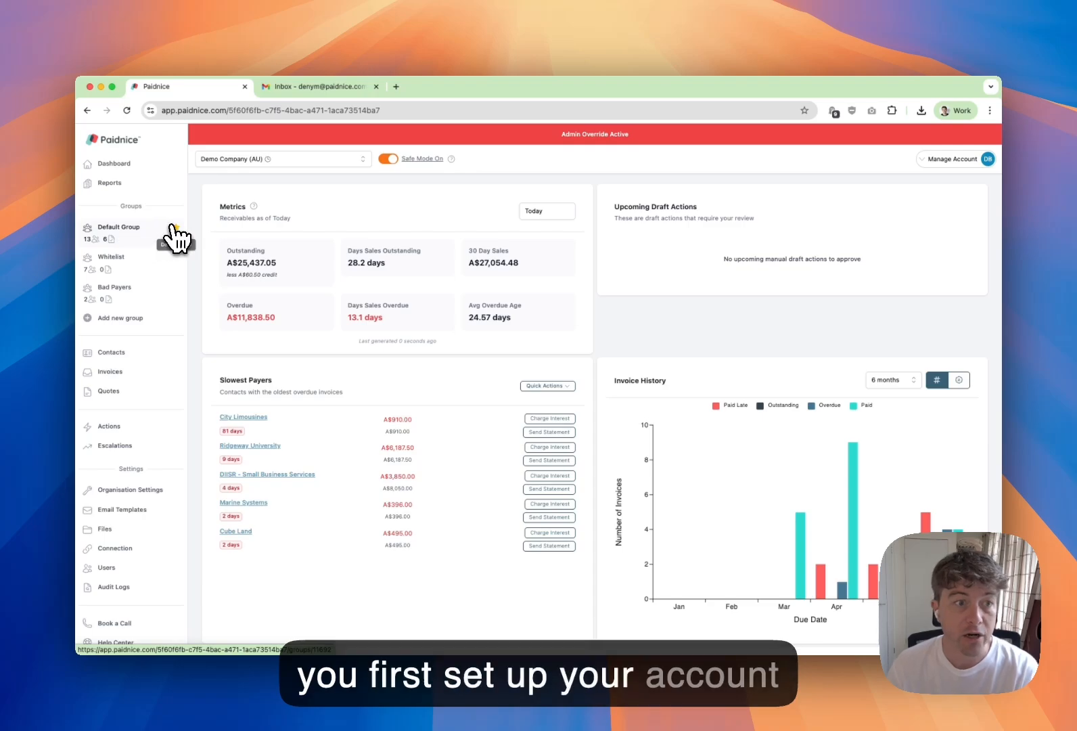
# Step: Add a new Email automation policy to the Default Group
pyautogui.click(146, 235)
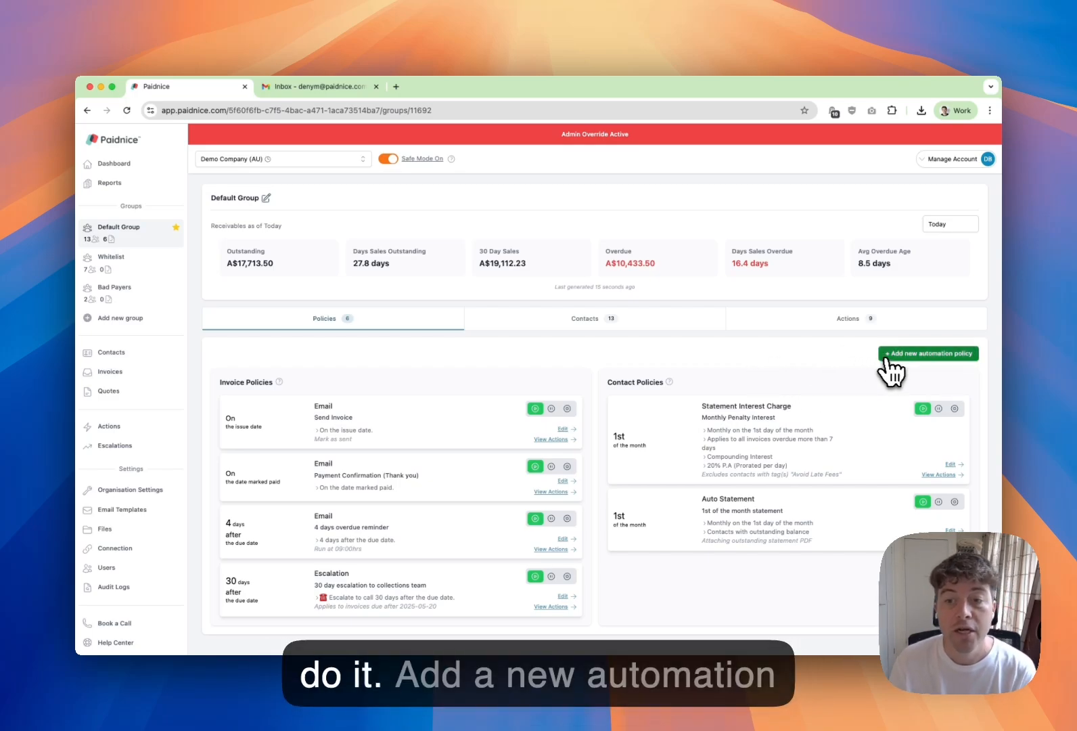
pyautogui.click(938, 354)
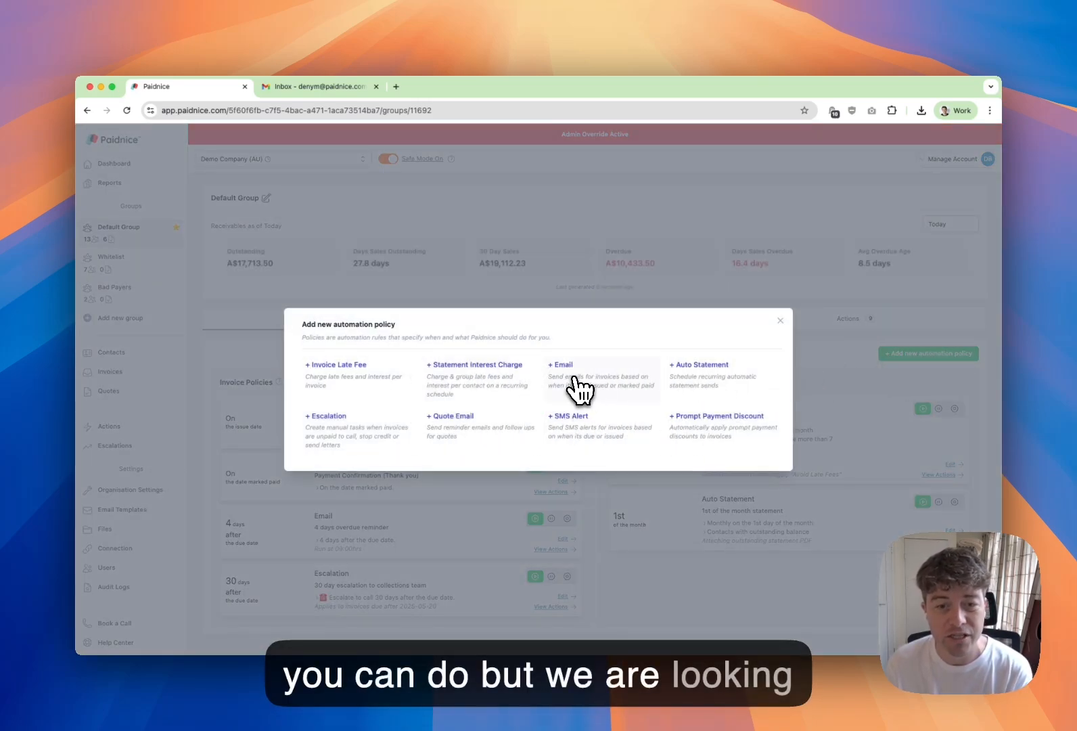
pyautogui.click(609, 386)
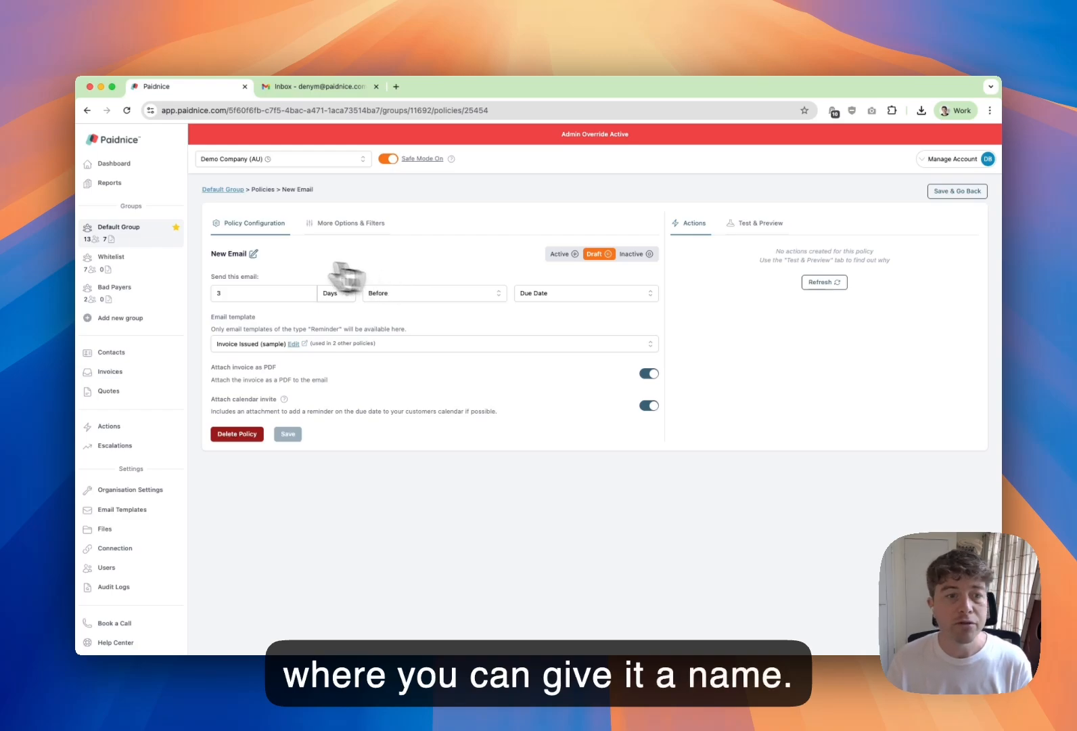
# Step: Rename the new email policy as Due Date Reminder
pyautogui.click(254, 254)
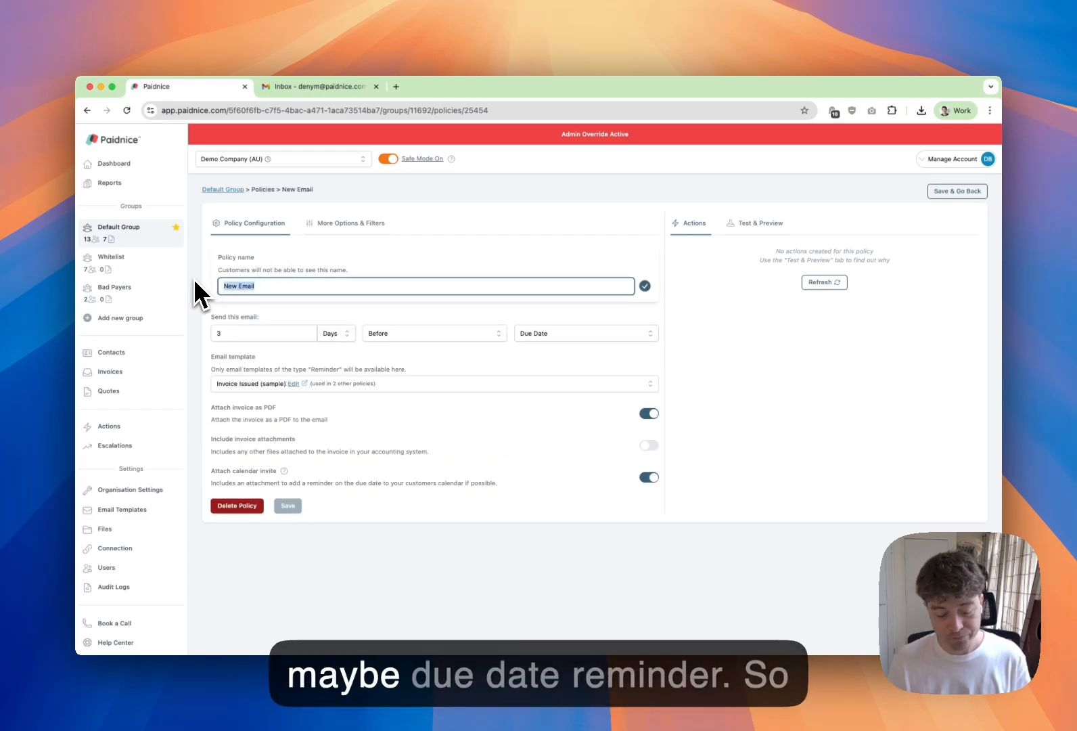
pyautogui.write('Due Date Reminder')
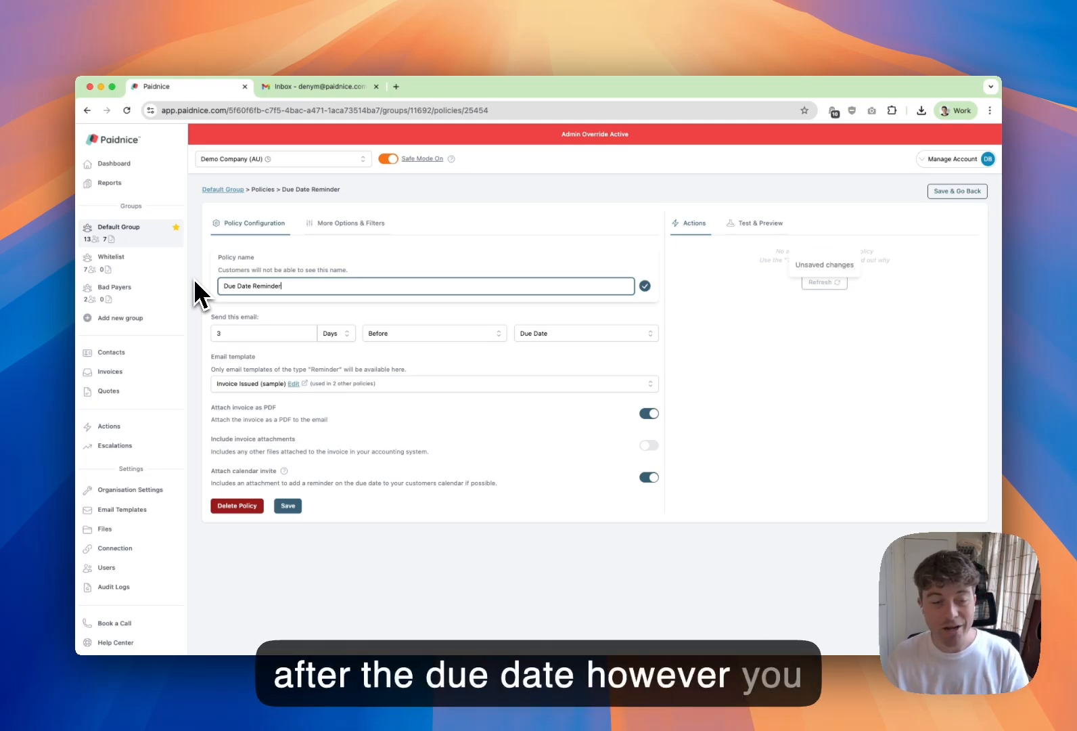
pyautogui.click(645, 286)
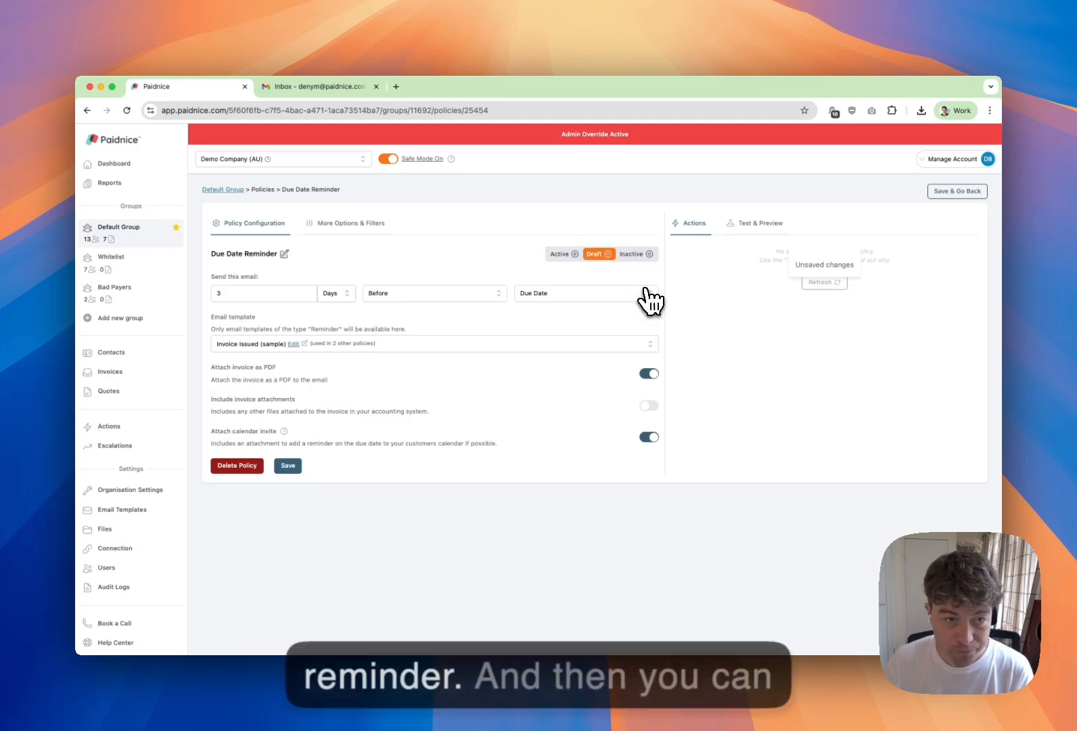
# Step: Try scheduling the email 3 days after the due date, and check the available reference dates and day types
pyautogui.click(234, 292)
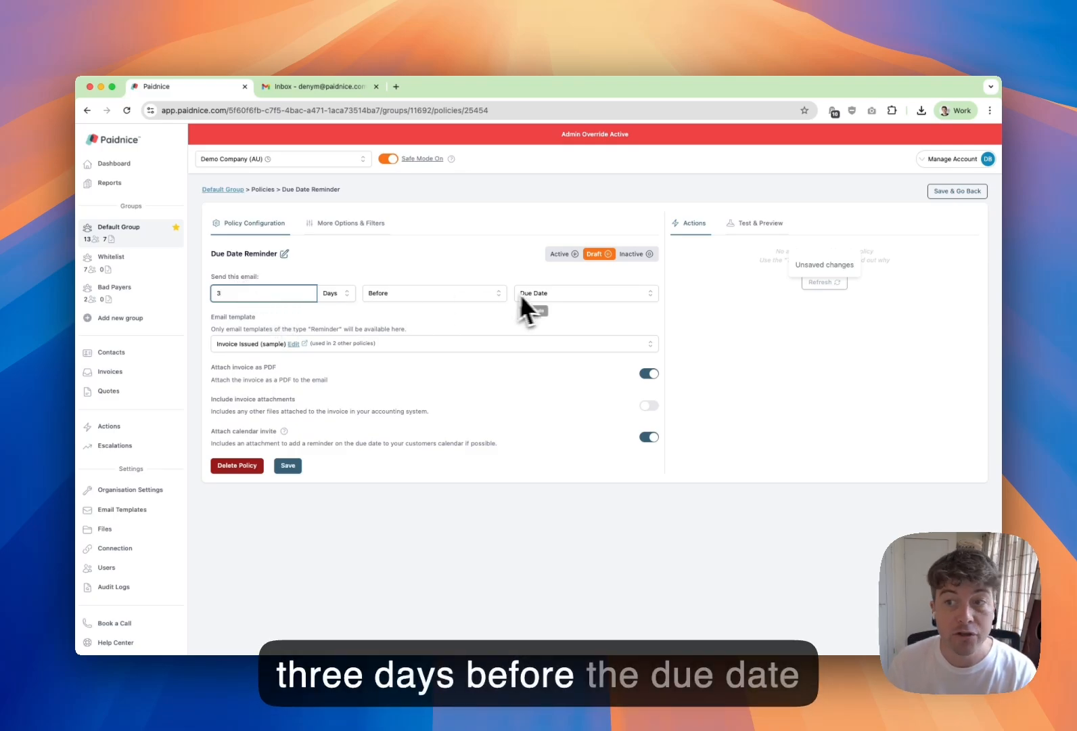
pyautogui.click(403, 295)
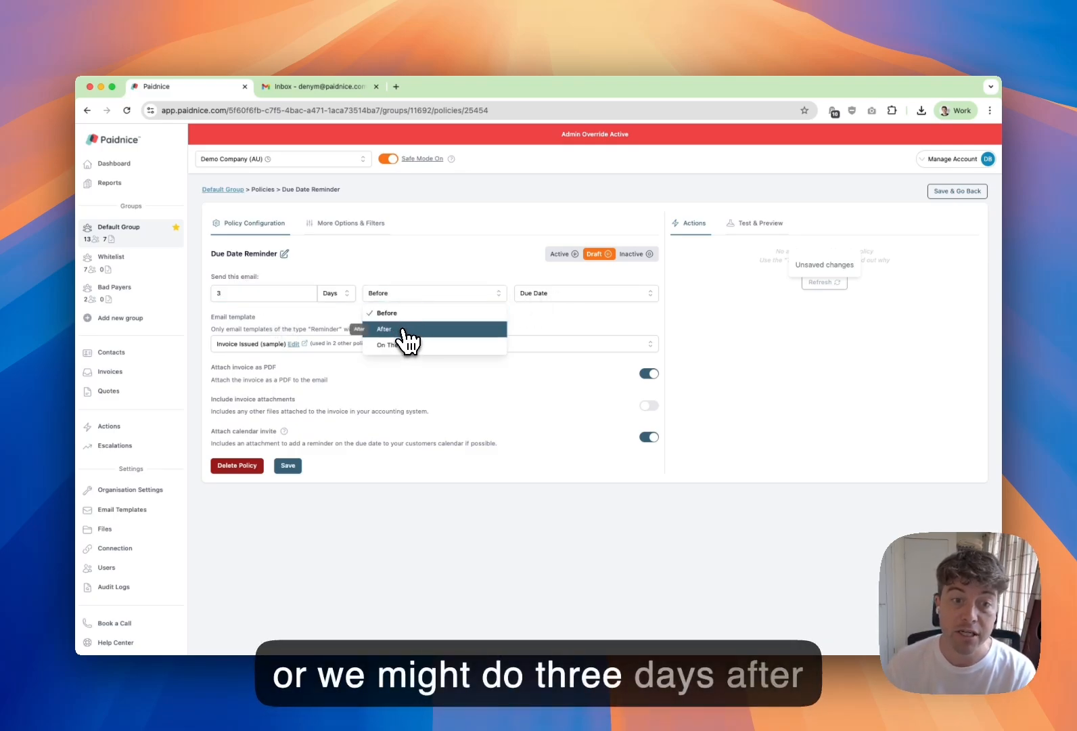
pyautogui.click(406, 328)
pyautogui.click(588, 295)
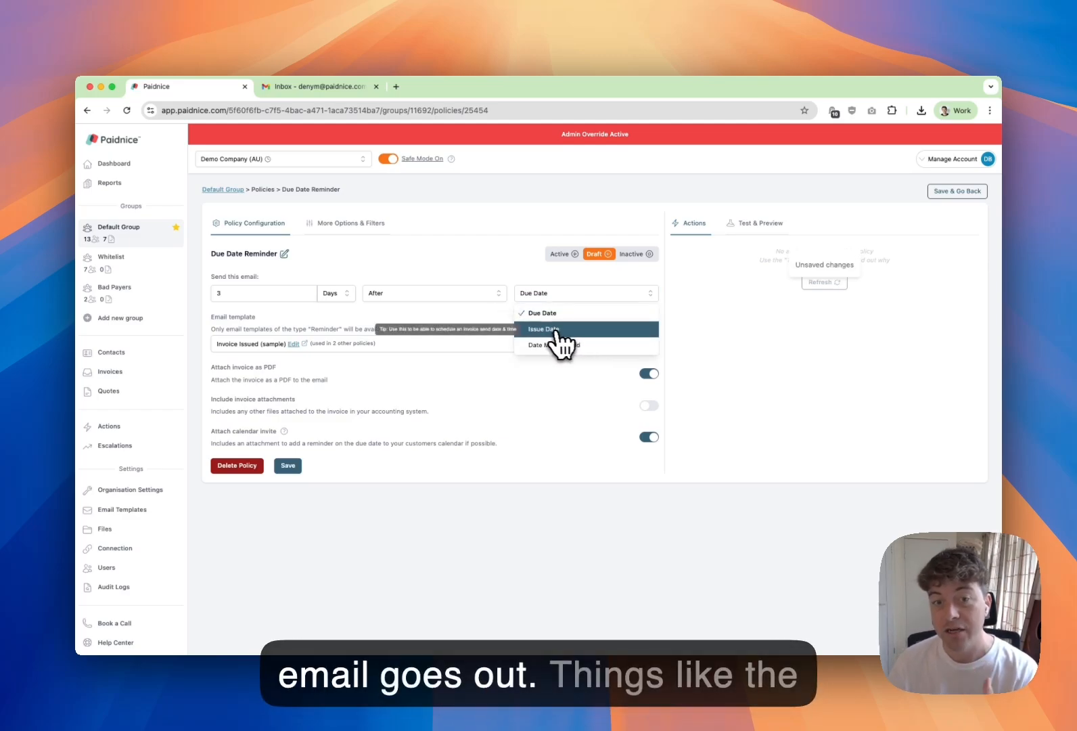
pyautogui.click(494, 264)
pyautogui.click(341, 295)
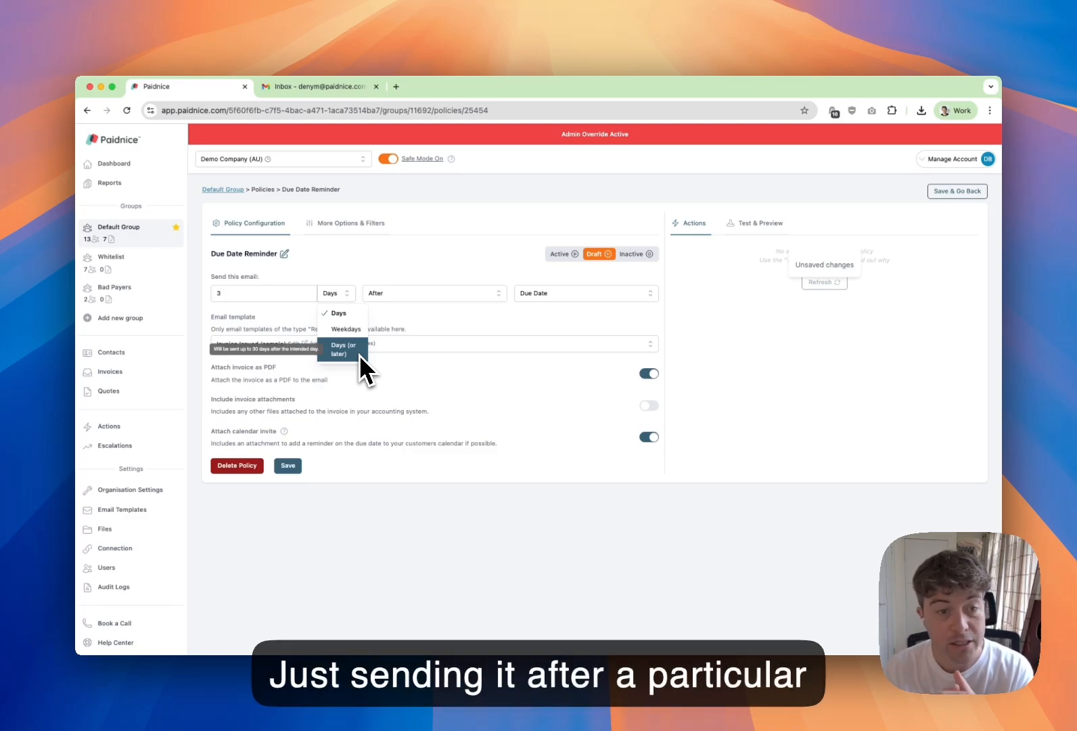
pyautogui.click(396, 270)
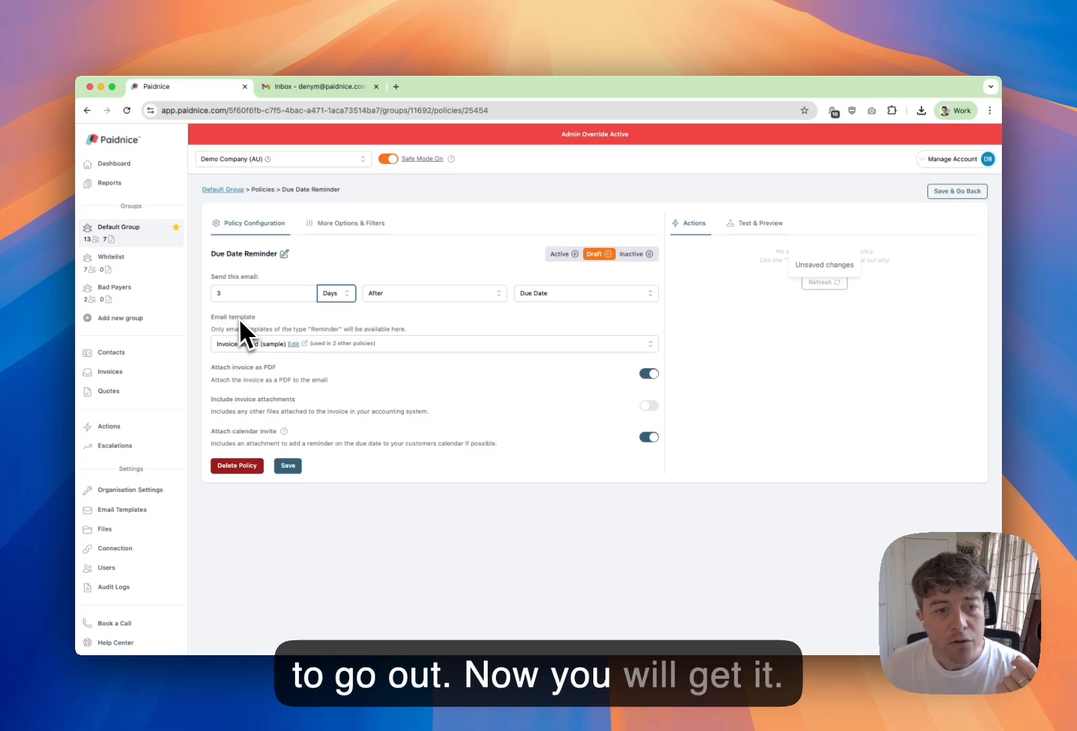
# Step: Schedule the email On The Due Date and choose the "Reminder - due today (sample)" email template
pyautogui.click(441, 296)
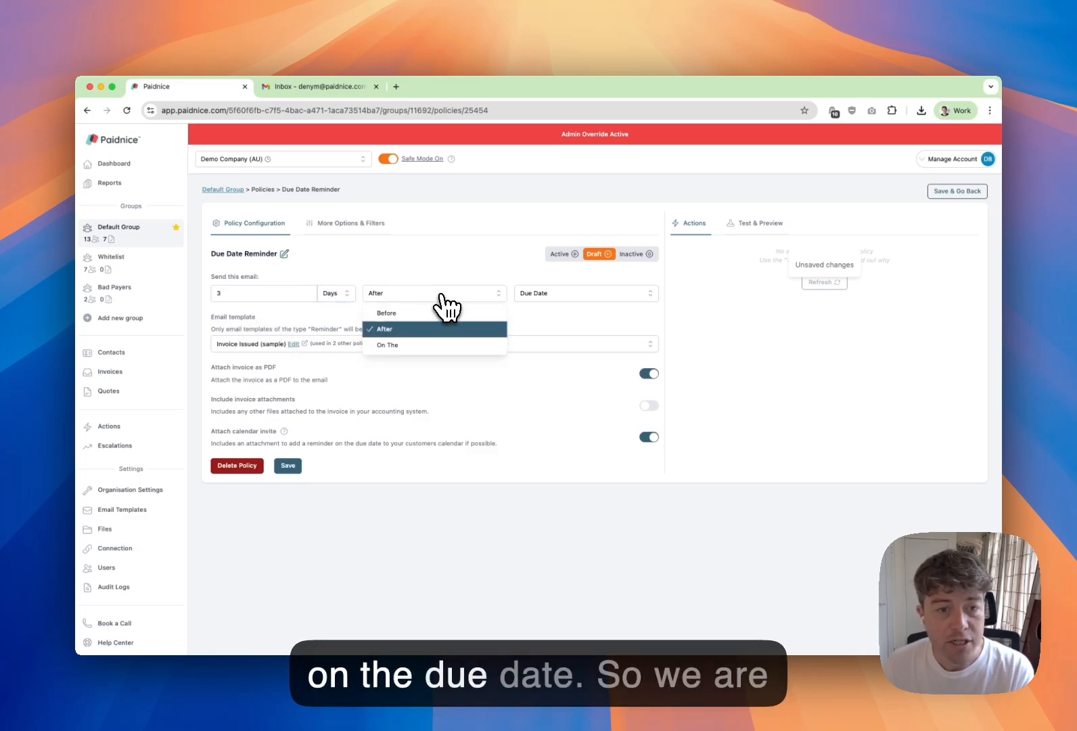
pyautogui.click(408, 344)
pyautogui.click(596, 310)
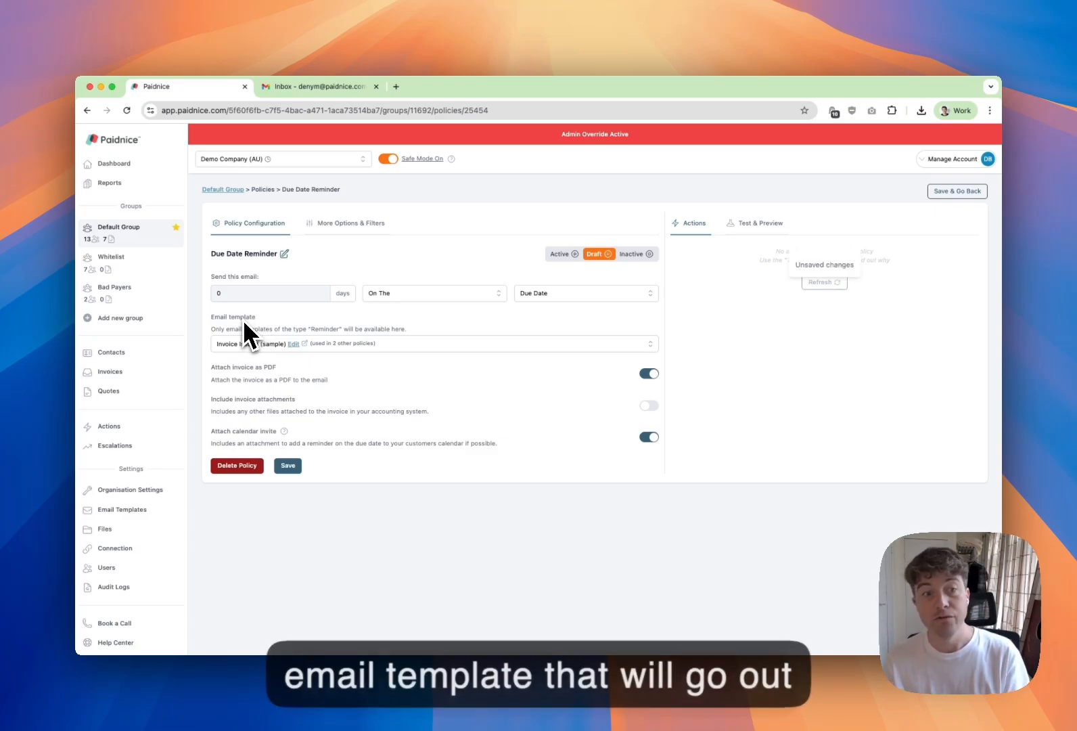
pyautogui.click(370, 345)
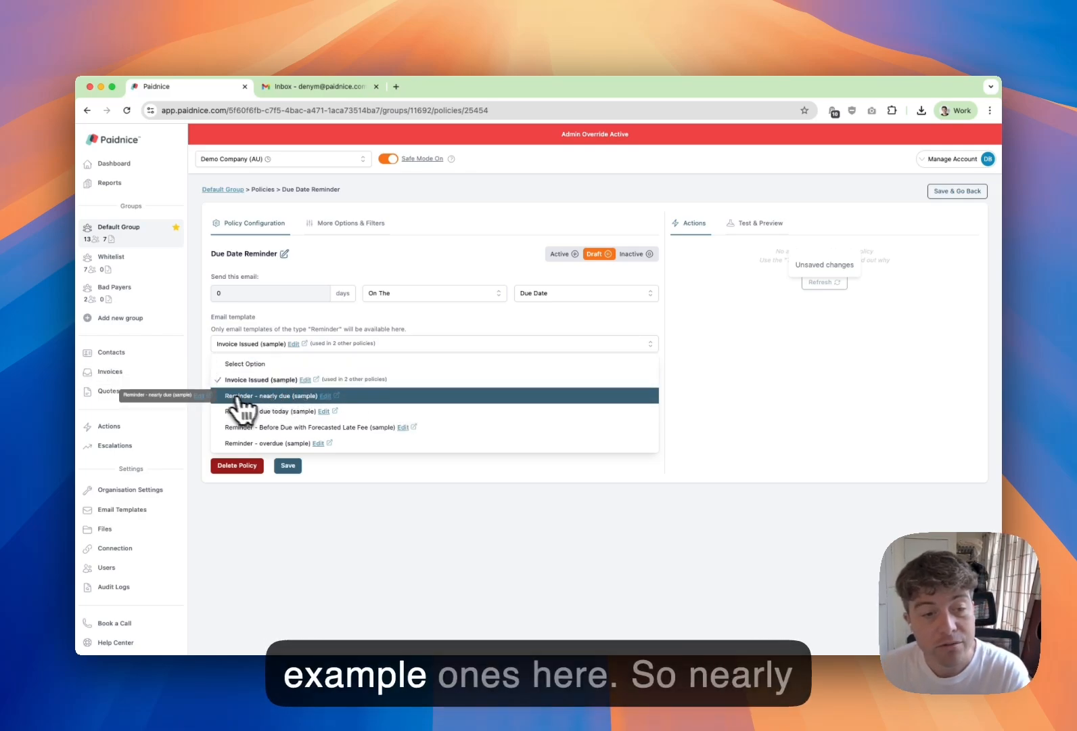
pyautogui.click(284, 410)
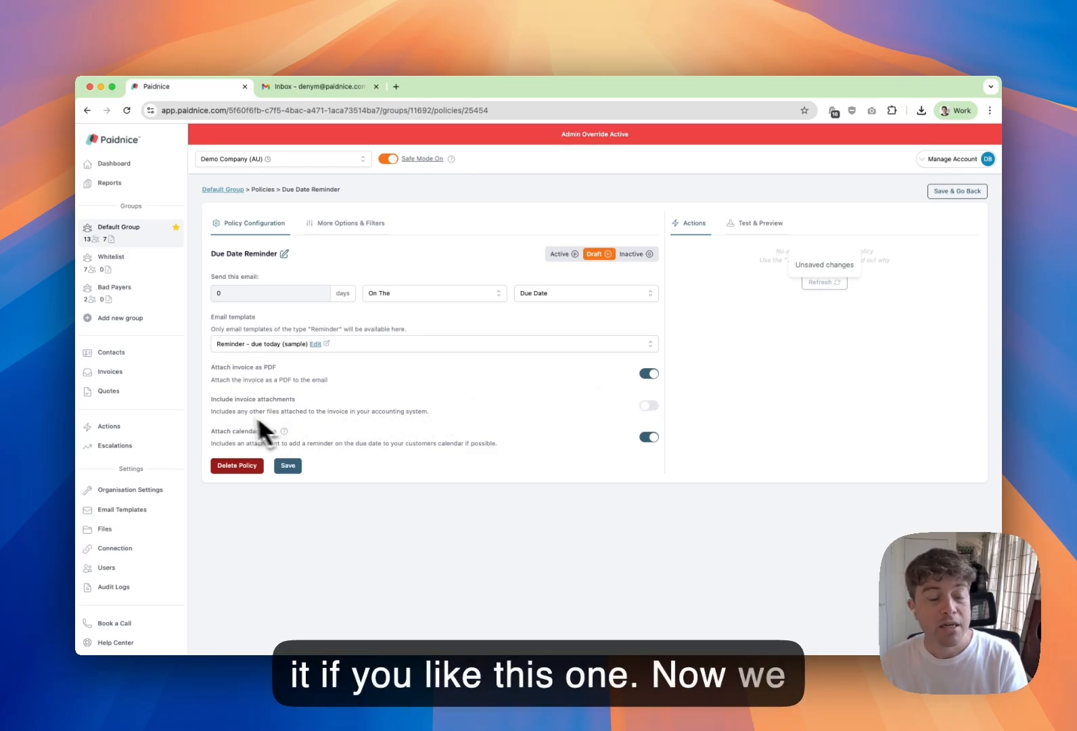
pyautogui.moveTo(212, 400); pyautogui.dragTo(309, 412)
pyautogui.click(310, 412)
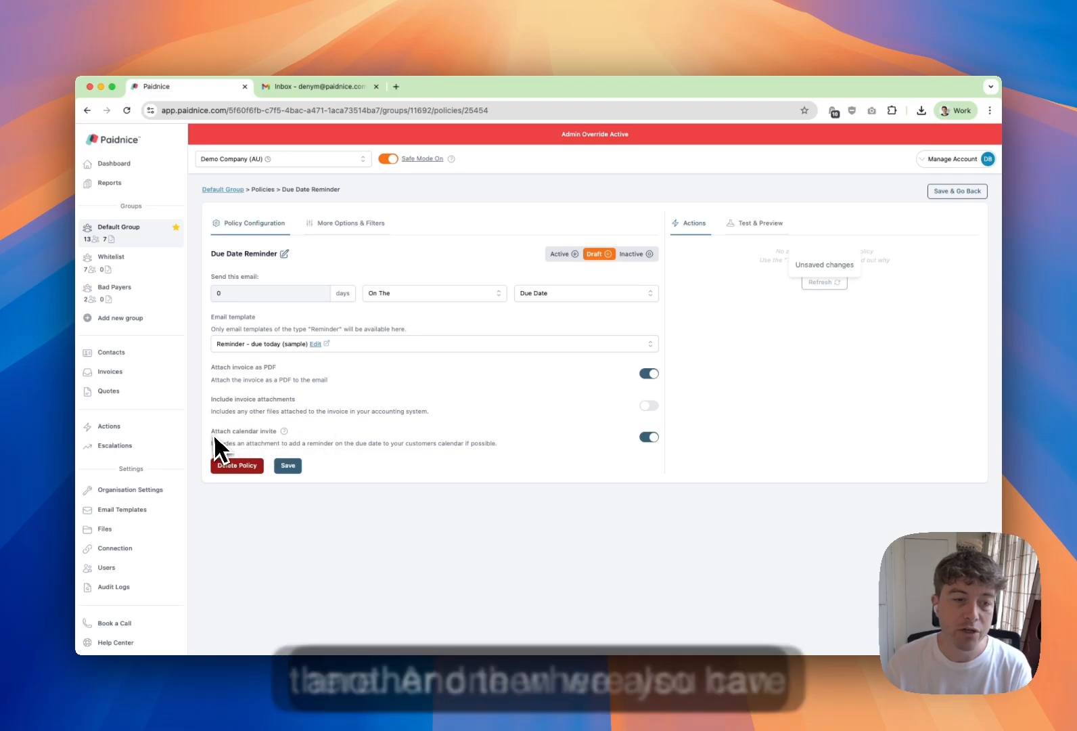
pyautogui.moveTo(212, 432); pyautogui.dragTo(256, 433)
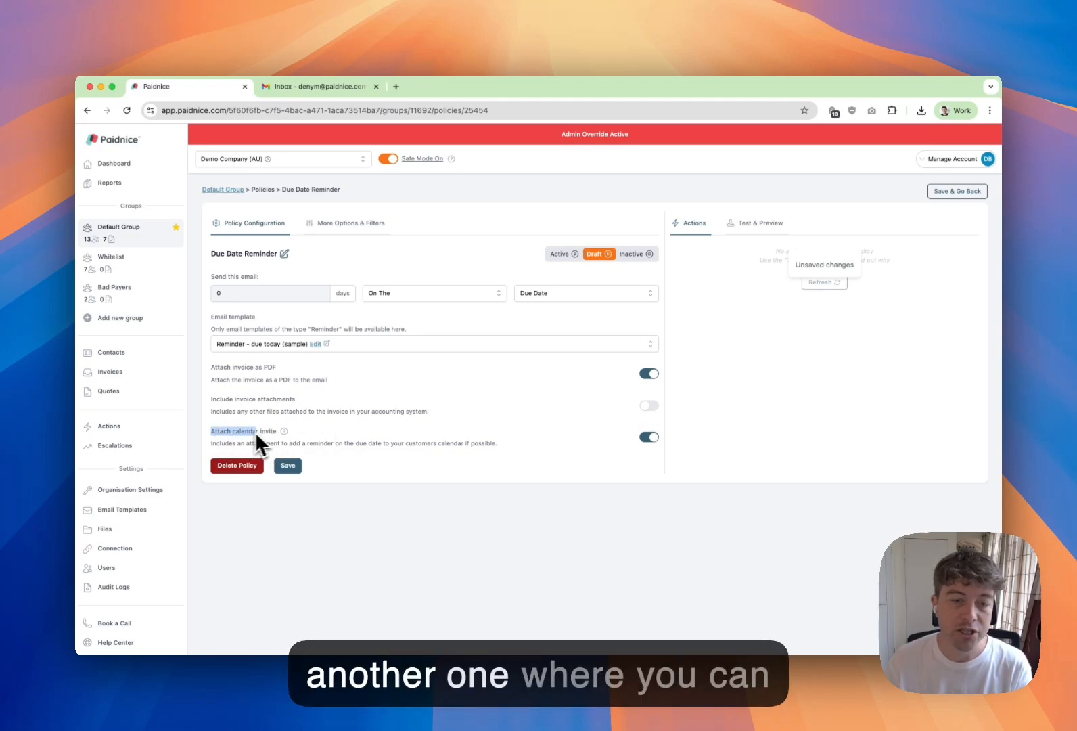
pyautogui.click(410, 438)
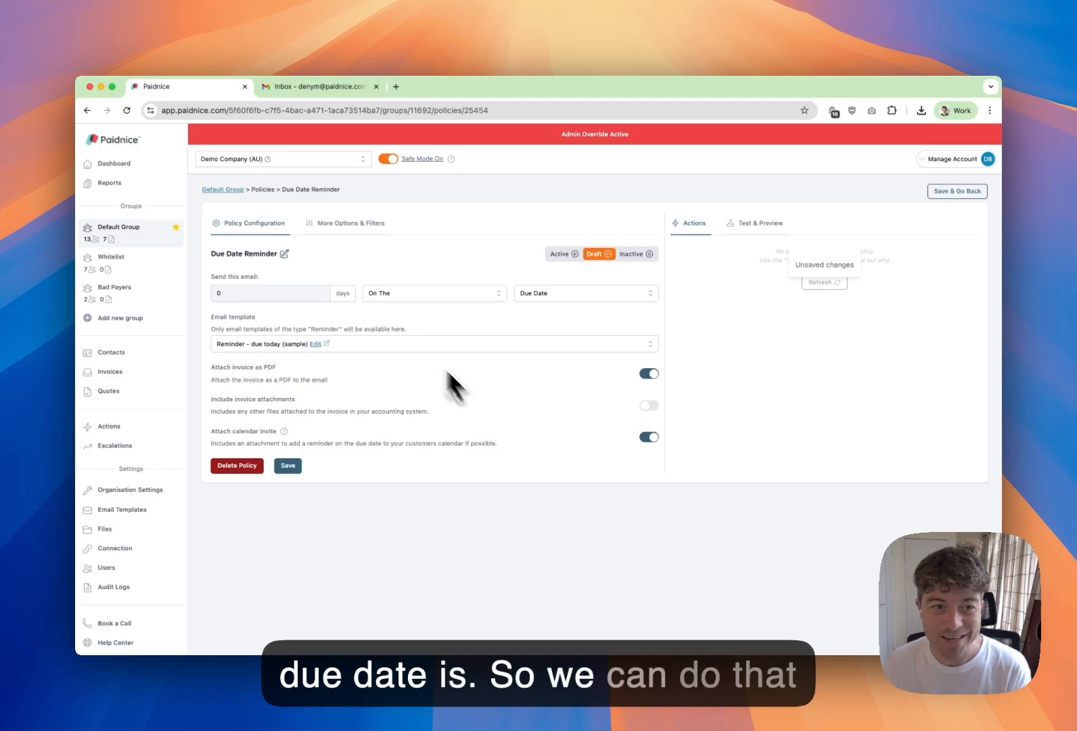
# Step: Add the Action Time option to the Due Date Reminder policy and set it to 09:00
pyautogui.click(348, 233)
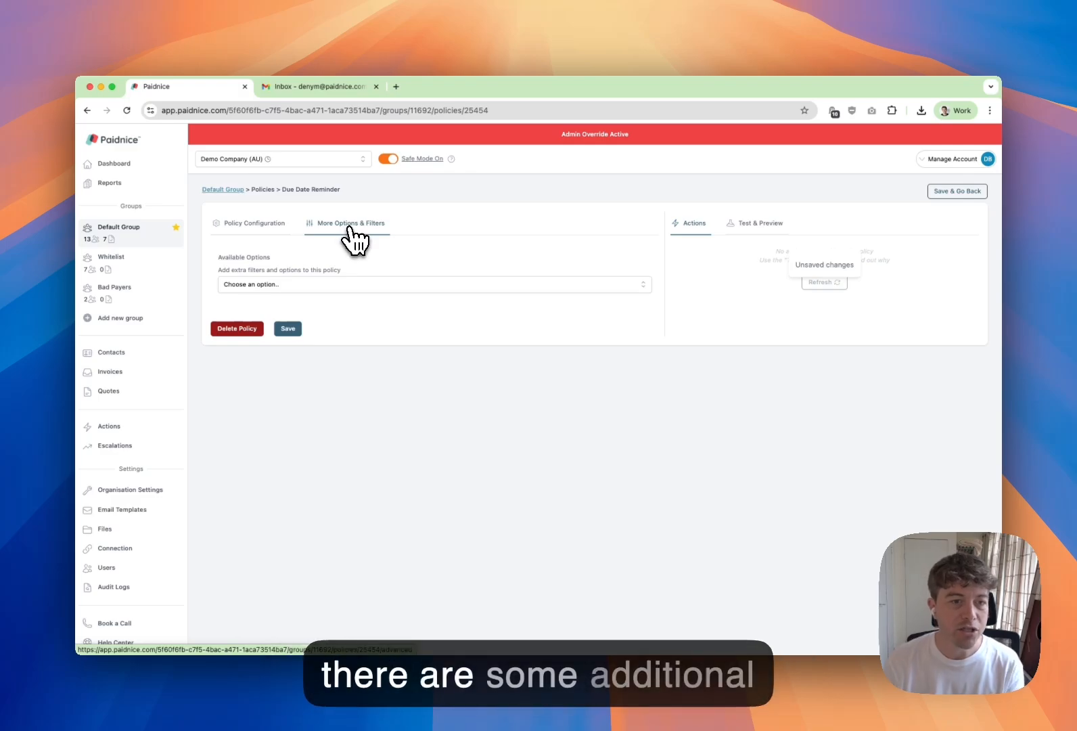
pyautogui.click(290, 284)
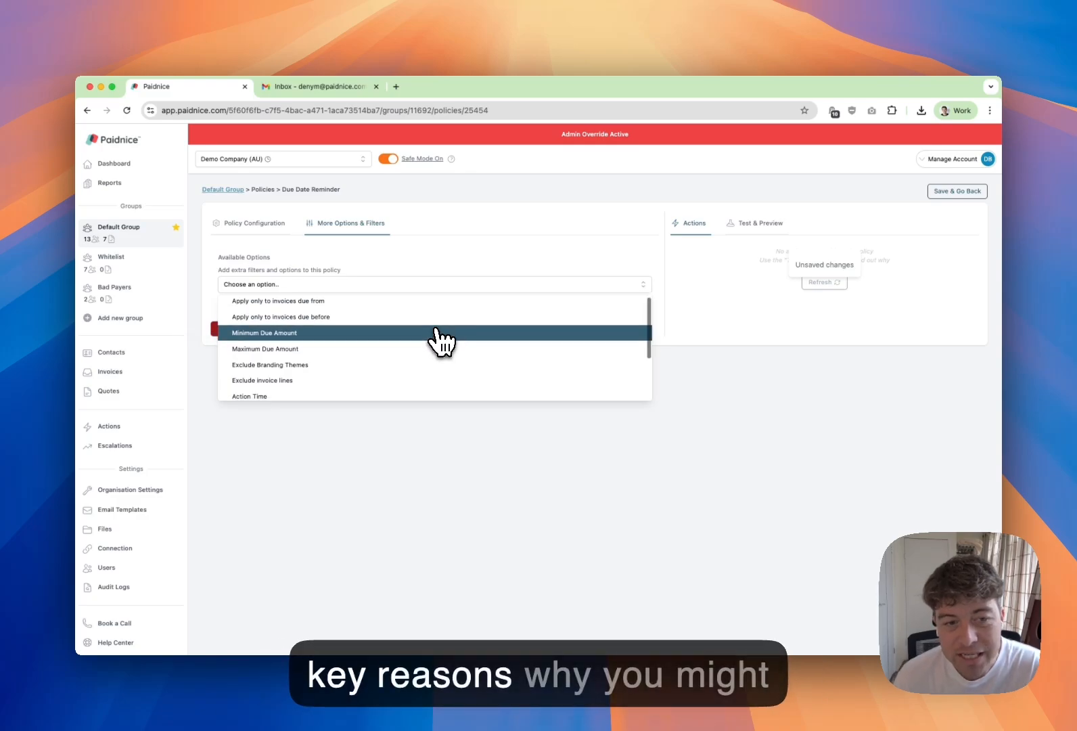
pyautogui.scroll(-3, 437, 335)
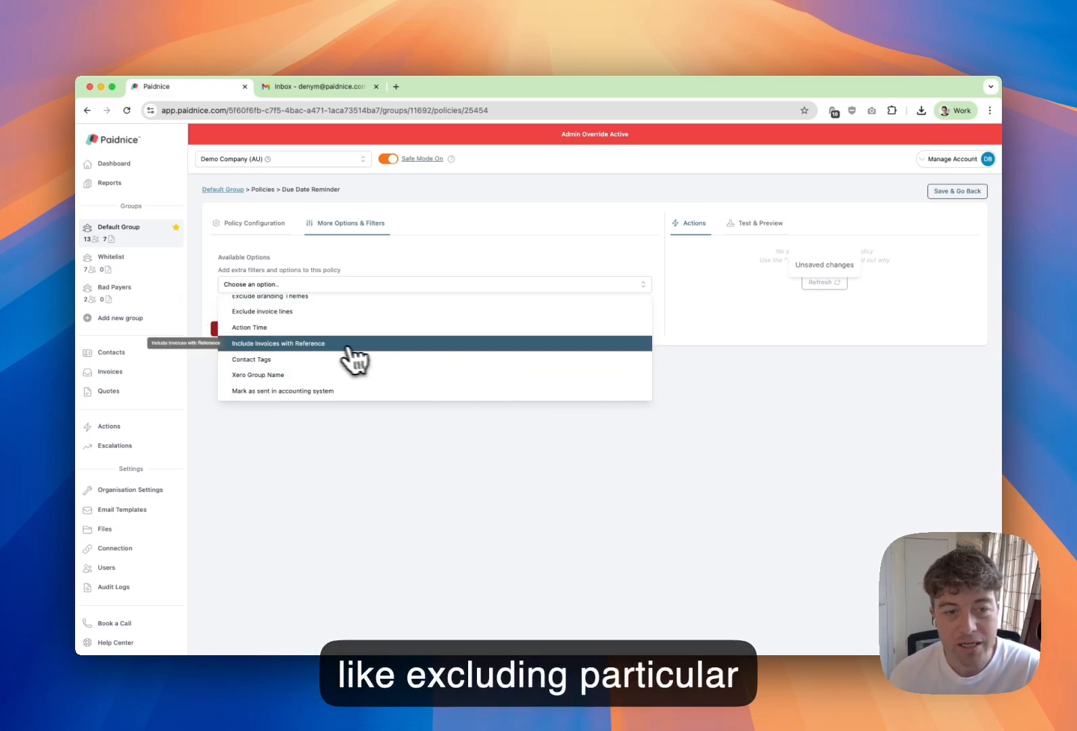
pyautogui.scroll(2, 295, 365)
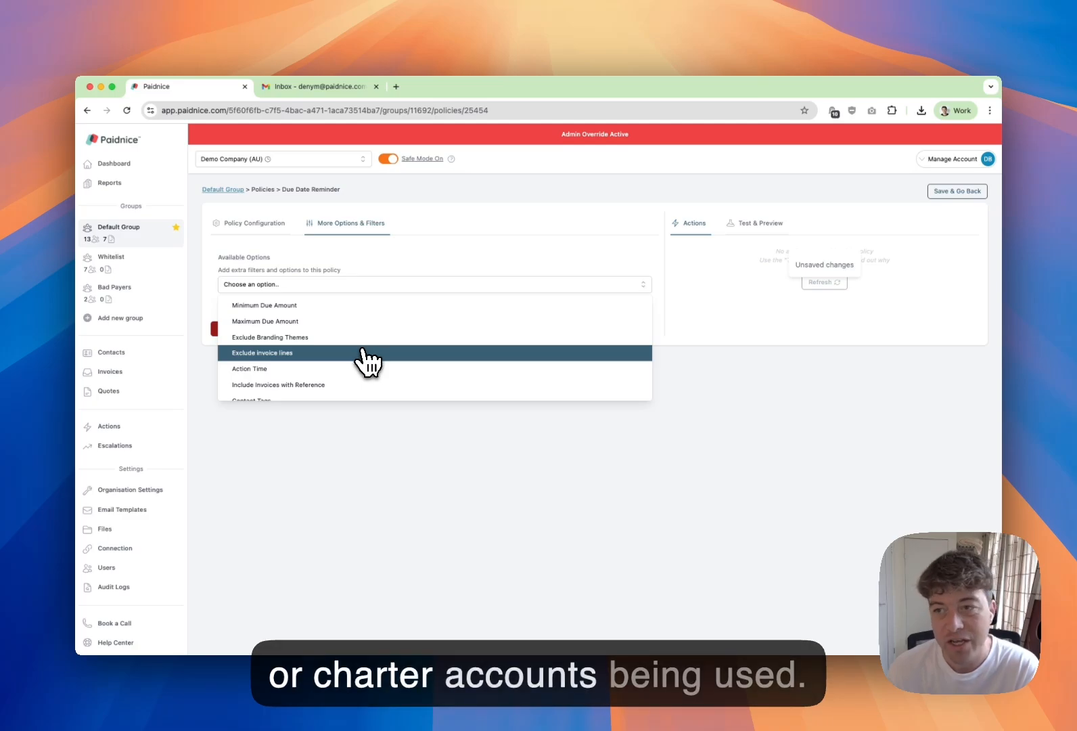
pyautogui.scroll(-1, 368, 362)
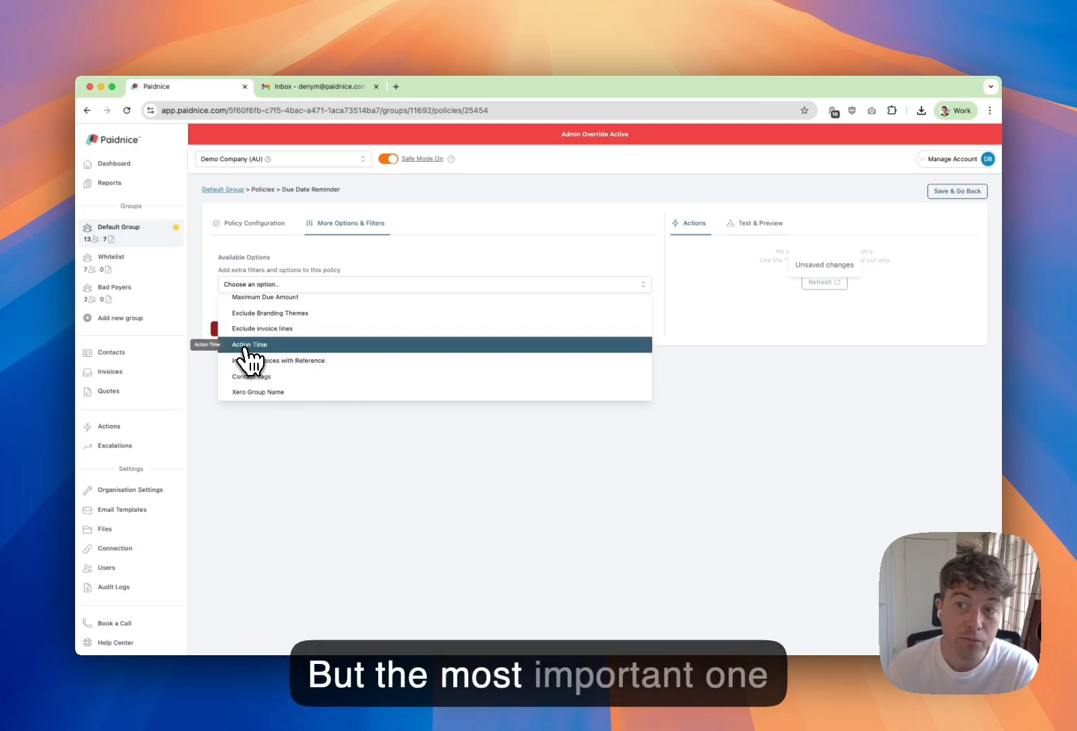
pyautogui.click(250, 352)
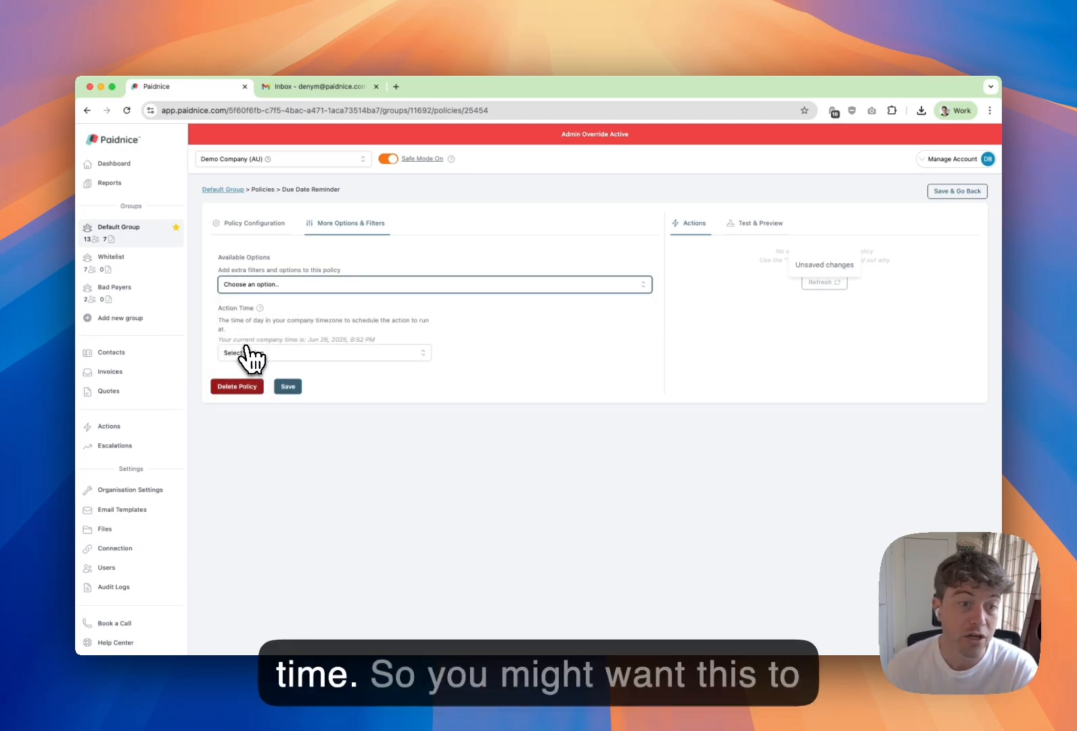
pyautogui.click(318, 356)
pyautogui.scroll(-3, 335, 396)
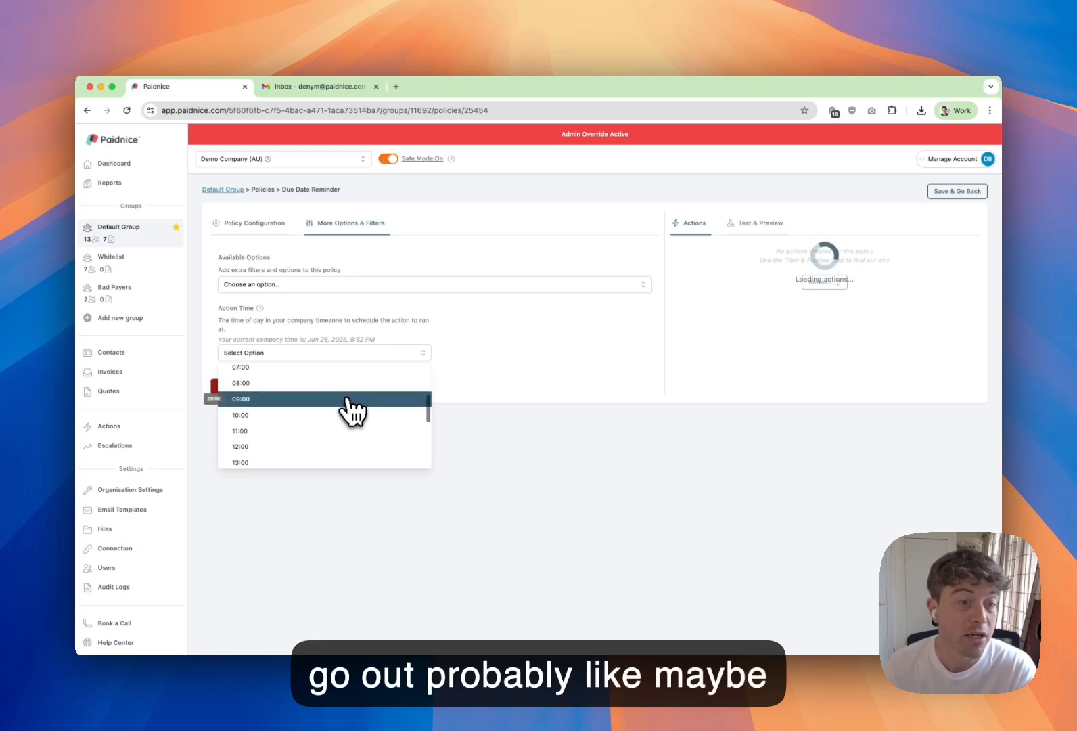
pyautogui.click(338, 398)
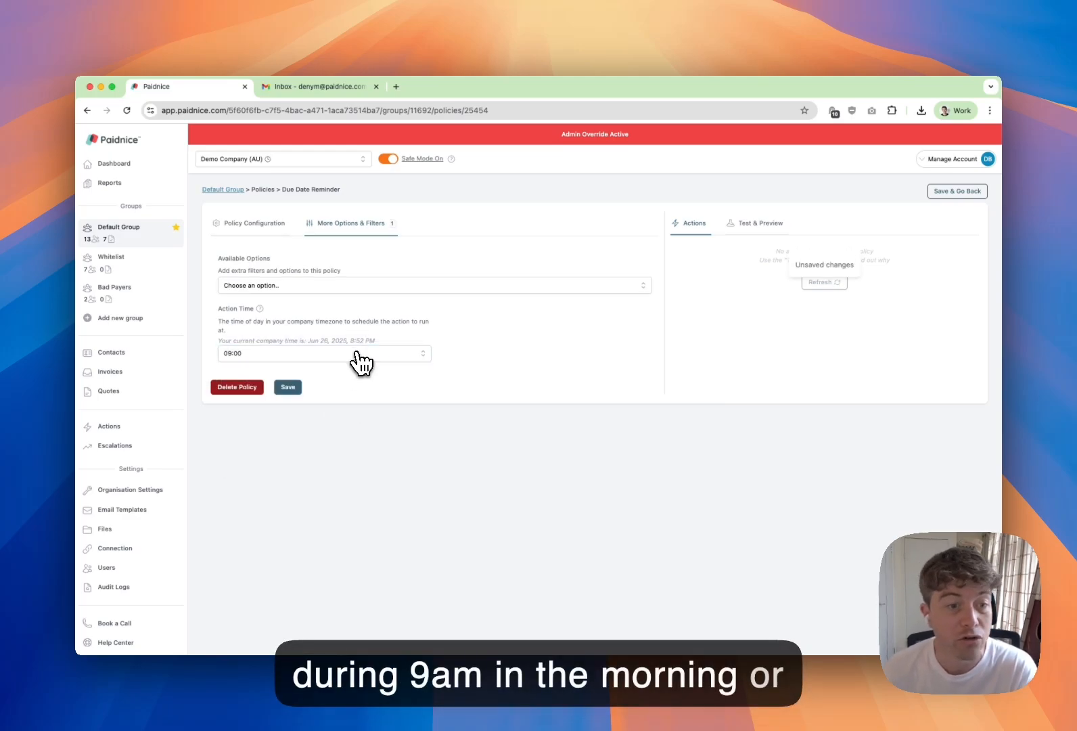
# Step: Change the policy's action time to 10:00 and save the policy
pyautogui.click(358, 362)
pyautogui.scroll(-2, 318, 433)
pyautogui.click(308, 443)
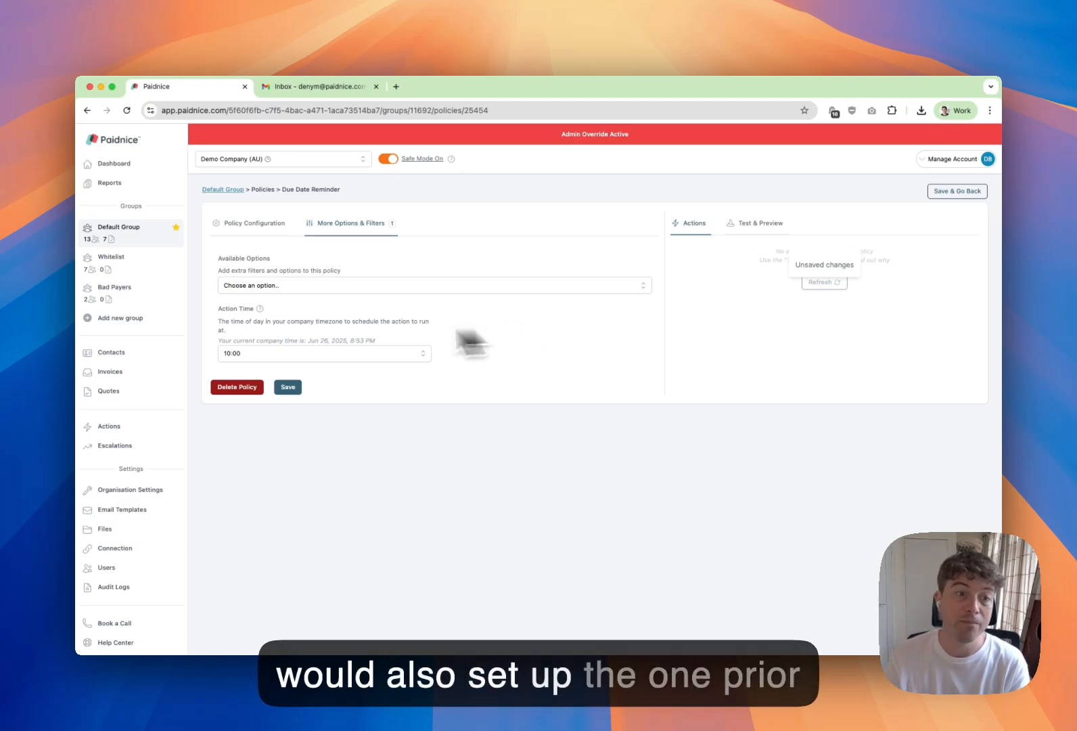
pyautogui.click(288, 386)
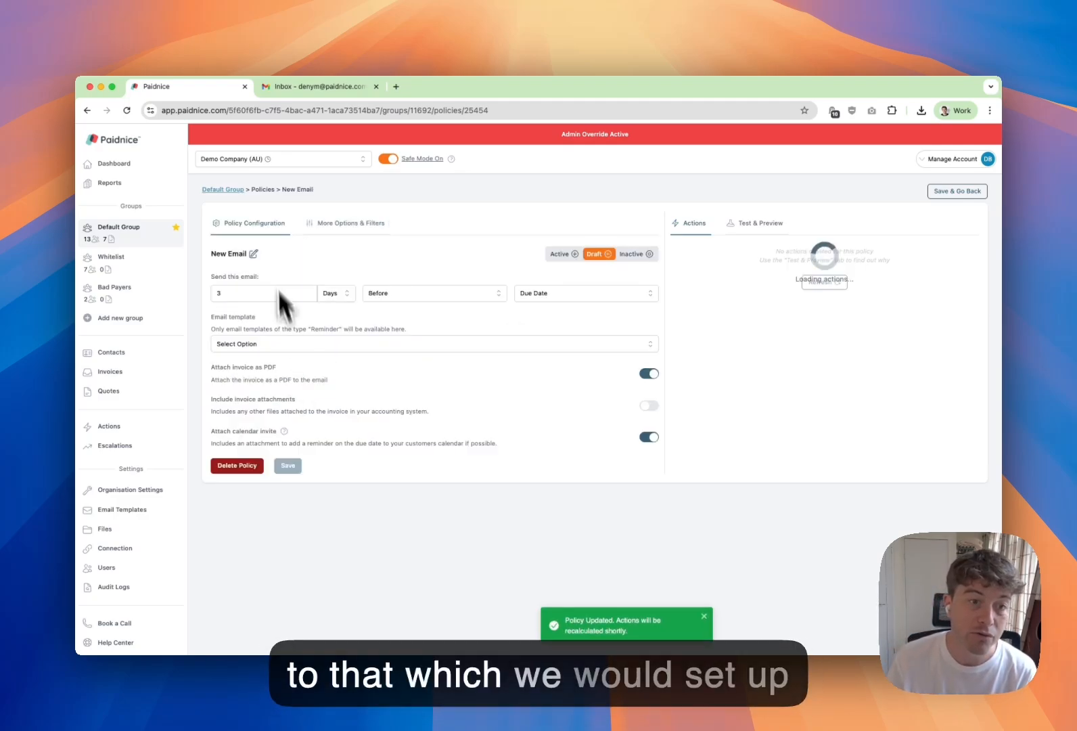
pyautogui.click(346, 300)
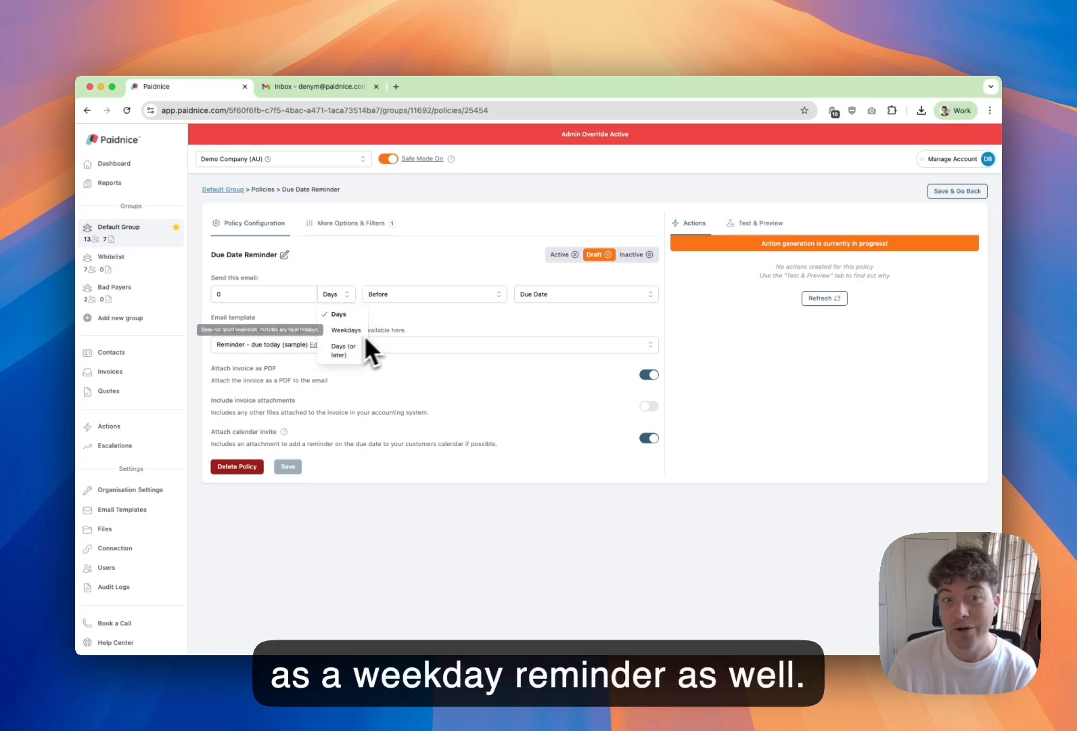
pyautogui.click(470, 320)
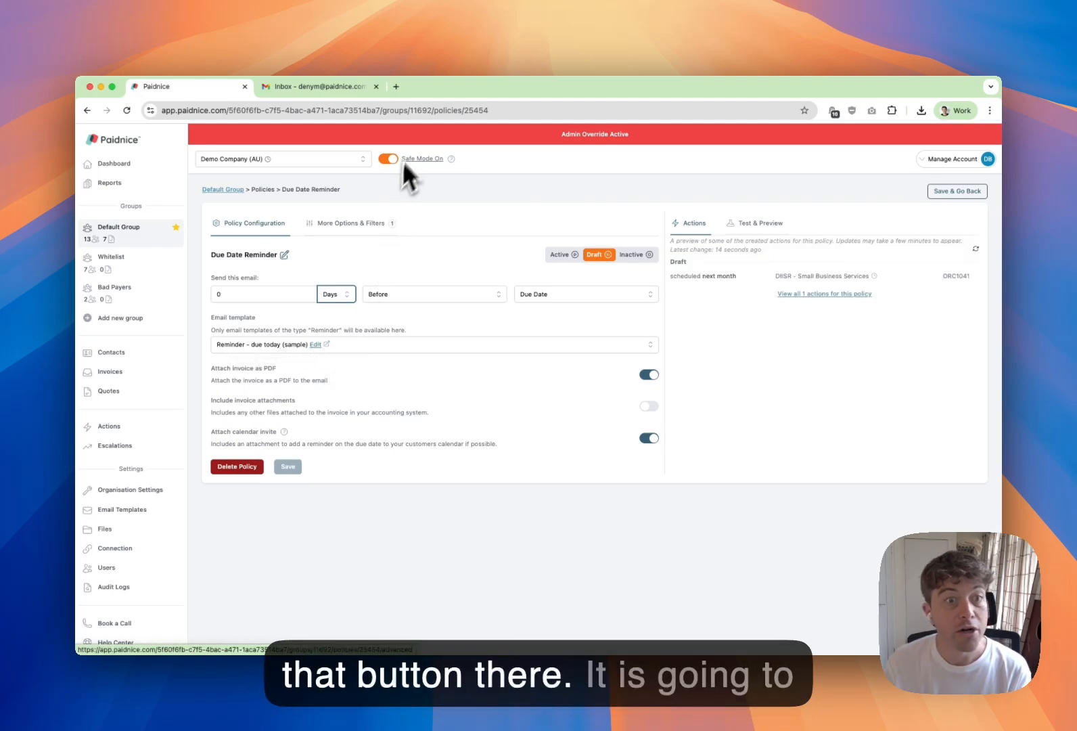
# Step: Open the "Reminder - due today (sample)" email template from the organisation's email templates
pyautogui.click(143, 518)
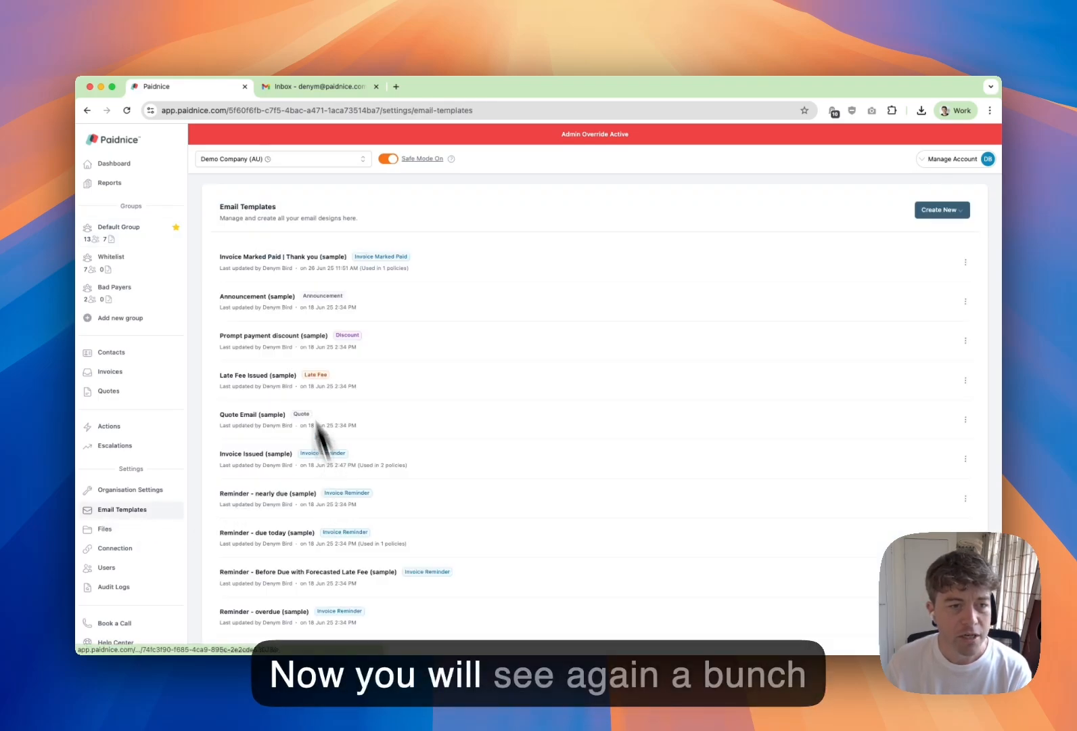
pyautogui.scroll(-1, 277, 284)
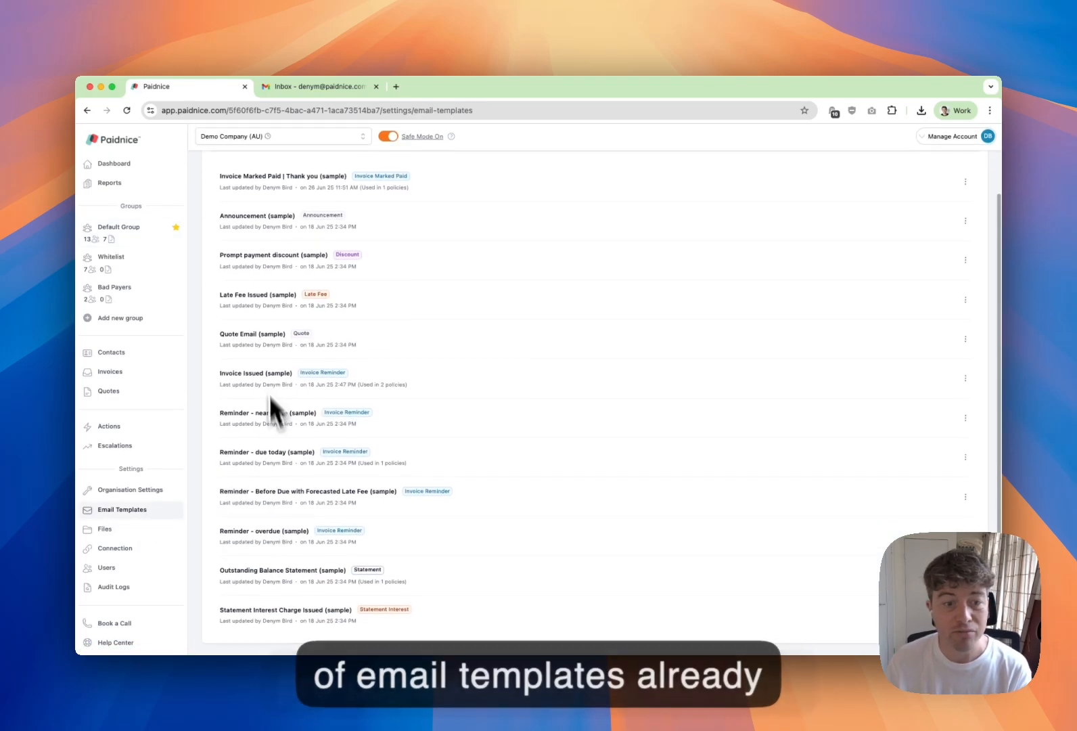
pyautogui.scroll(1, 294, 594)
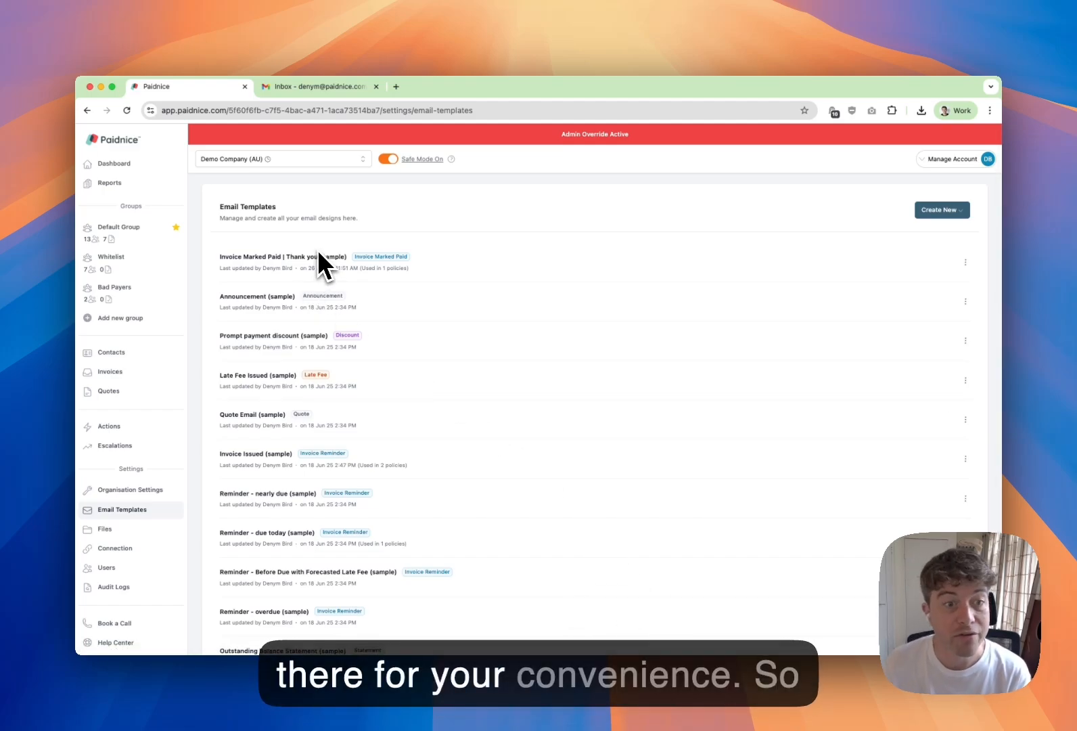
pyautogui.scroll(-2, 324, 265)
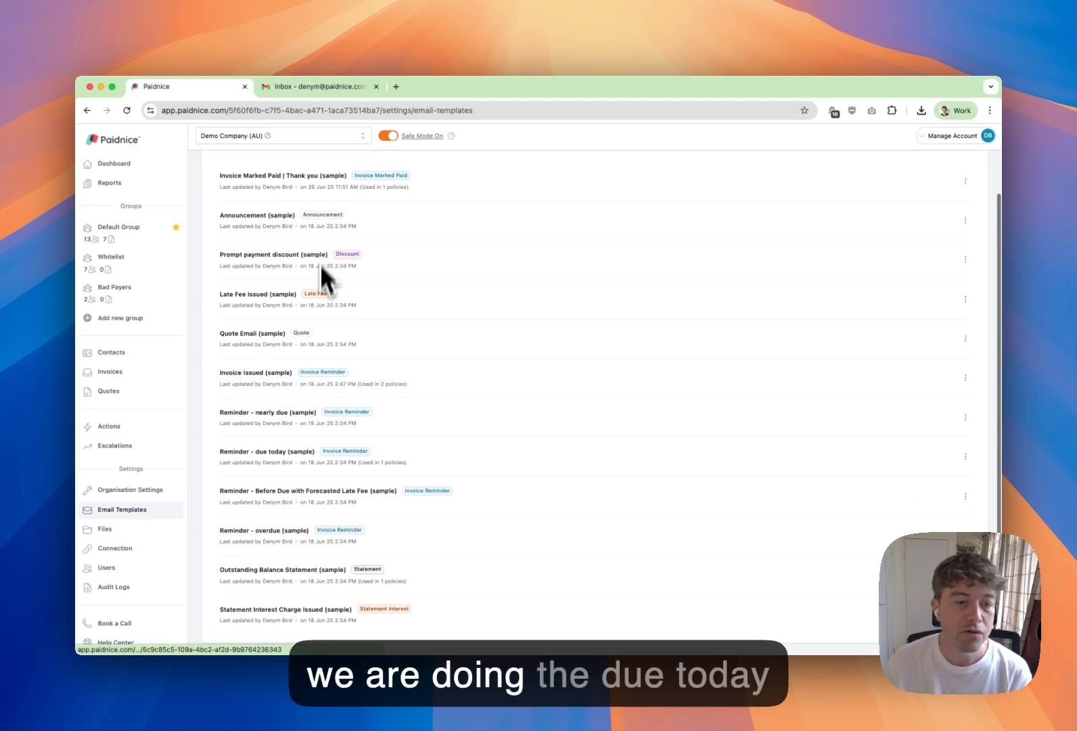
pyautogui.click(288, 454)
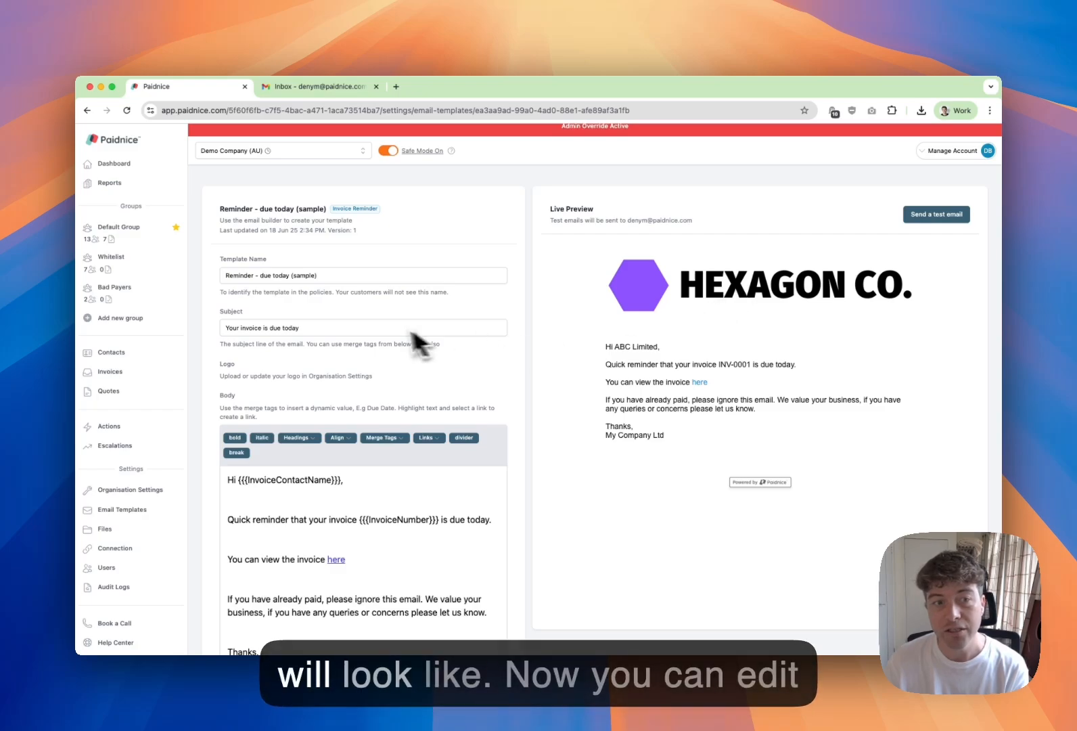
# Step: Examine the template's name, its subject line with the merge tag hint, and the merge tags used in the body
pyautogui.click(326, 274)
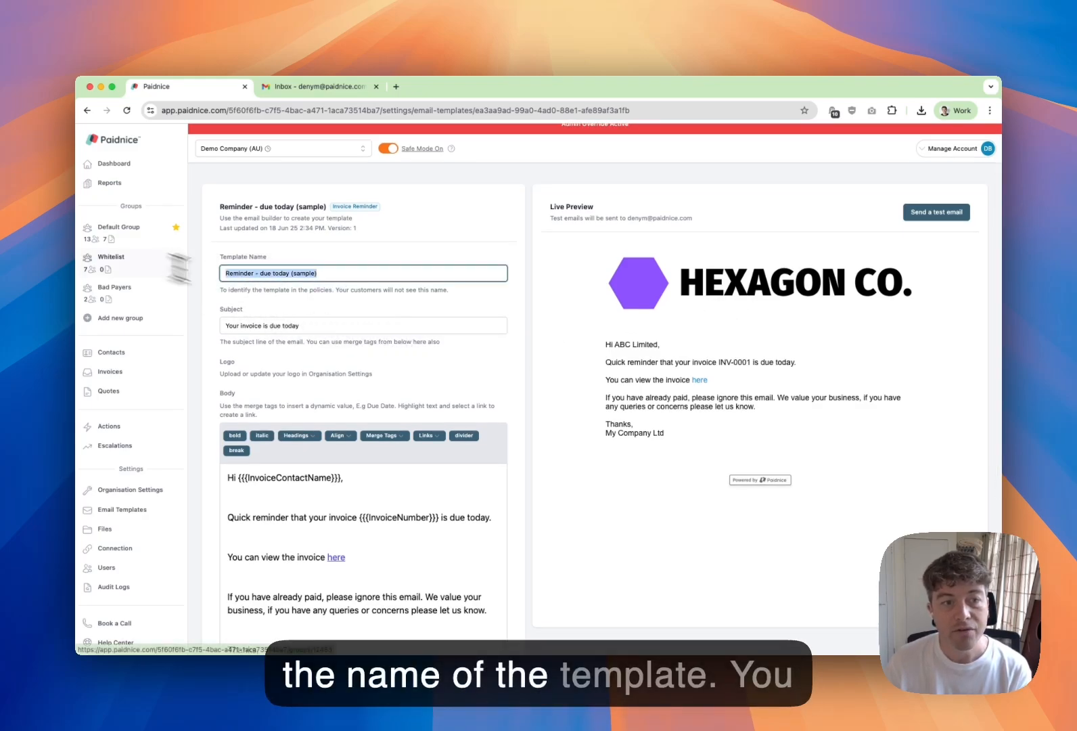
pyautogui.click(324, 323)
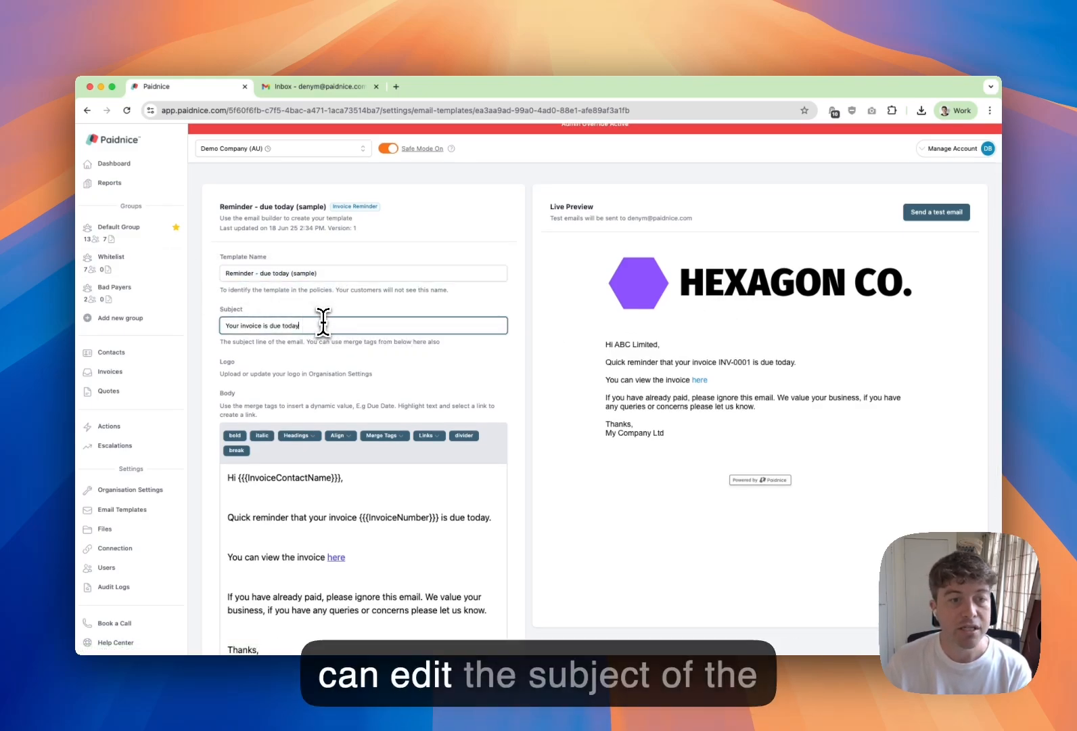
pyautogui.click(400, 327)
pyautogui.moveTo(310, 344); pyautogui.dragTo(339, 357)
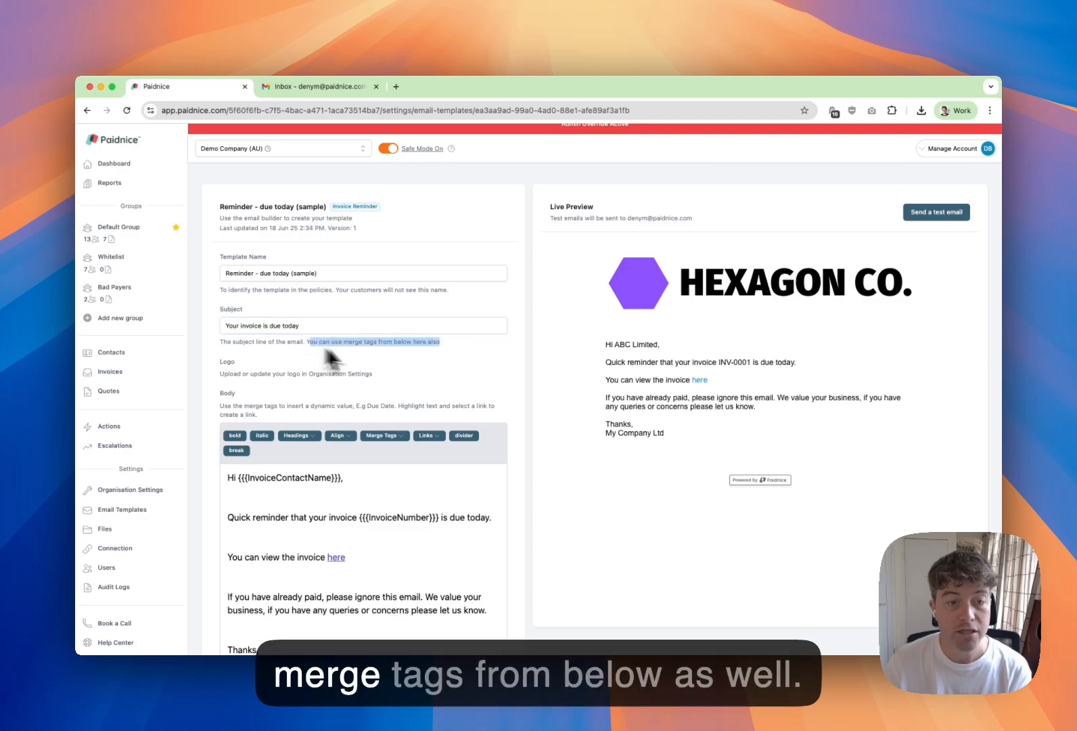
pyautogui.click(460, 351)
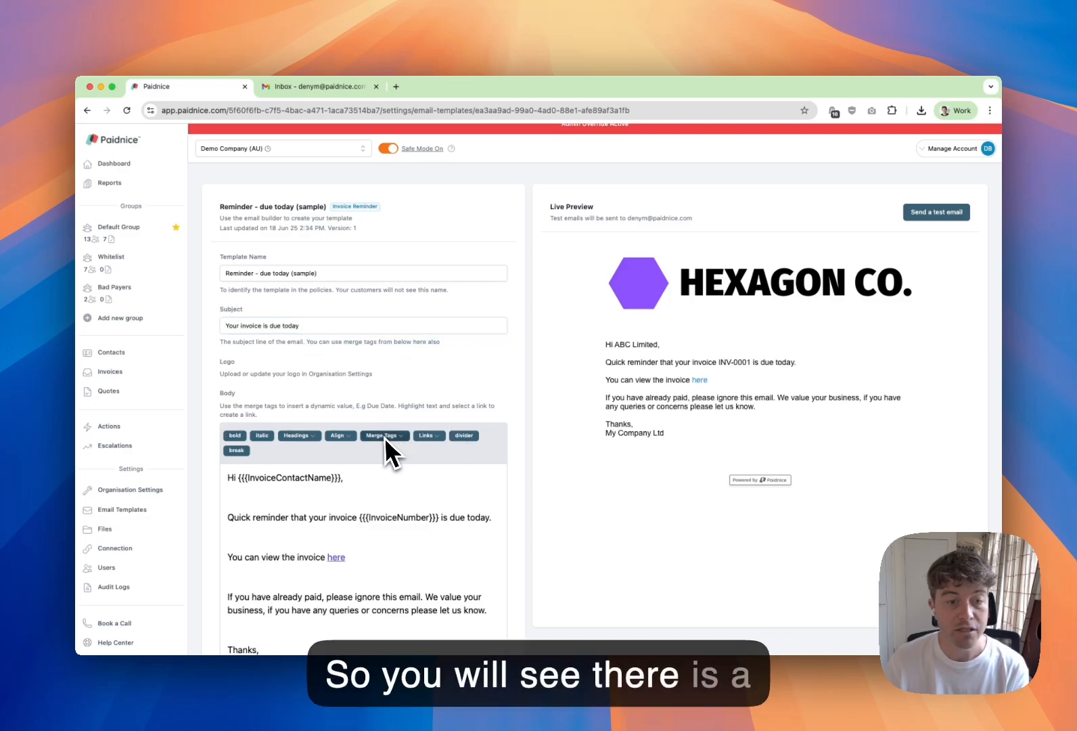
pyautogui.scroll(-3, 452, 345)
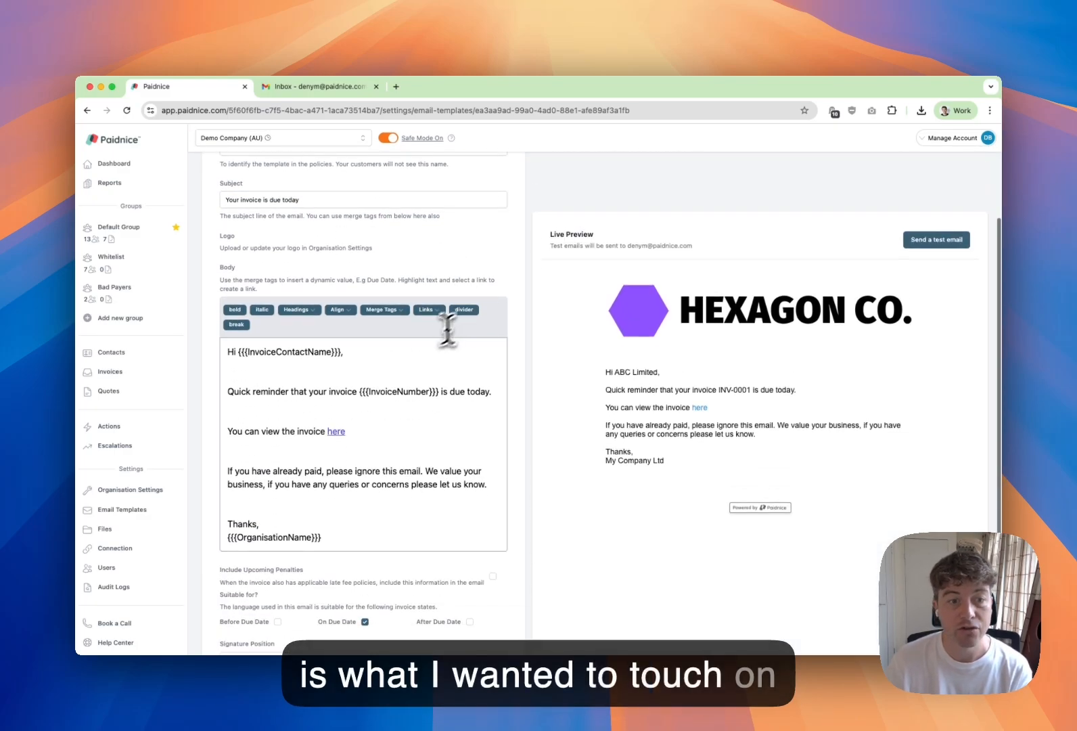
pyautogui.moveTo(240, 351); pyautogui.dragTo(440, 393)
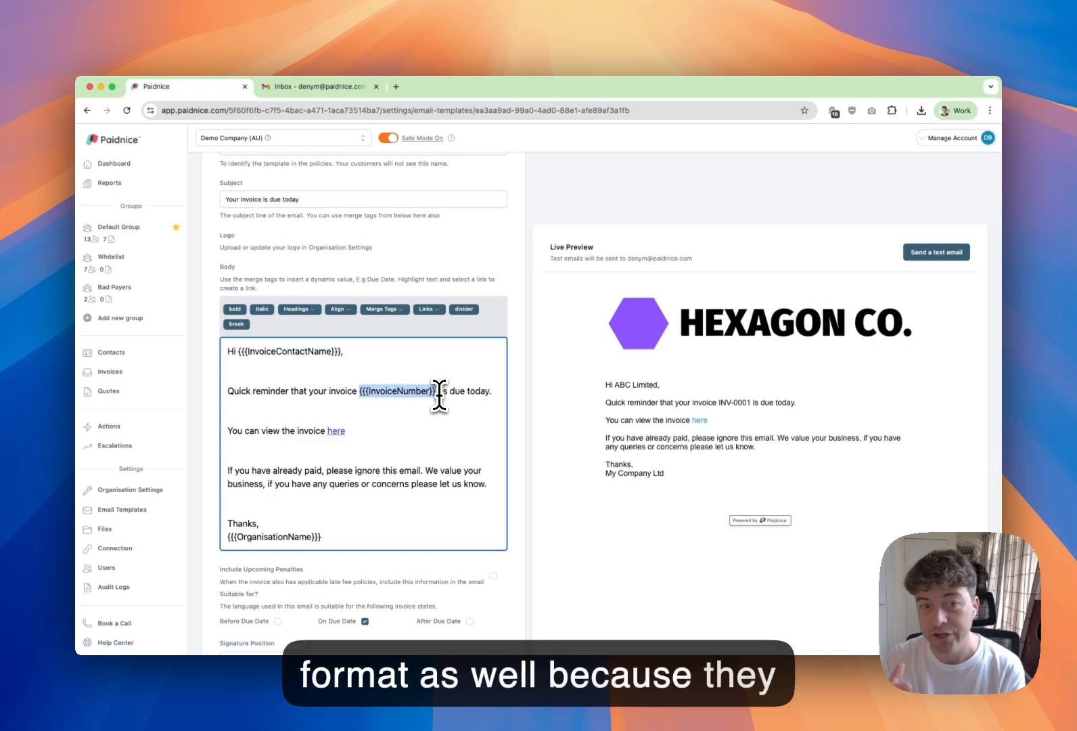
pyautogui.scroll(-1, 408, 474)
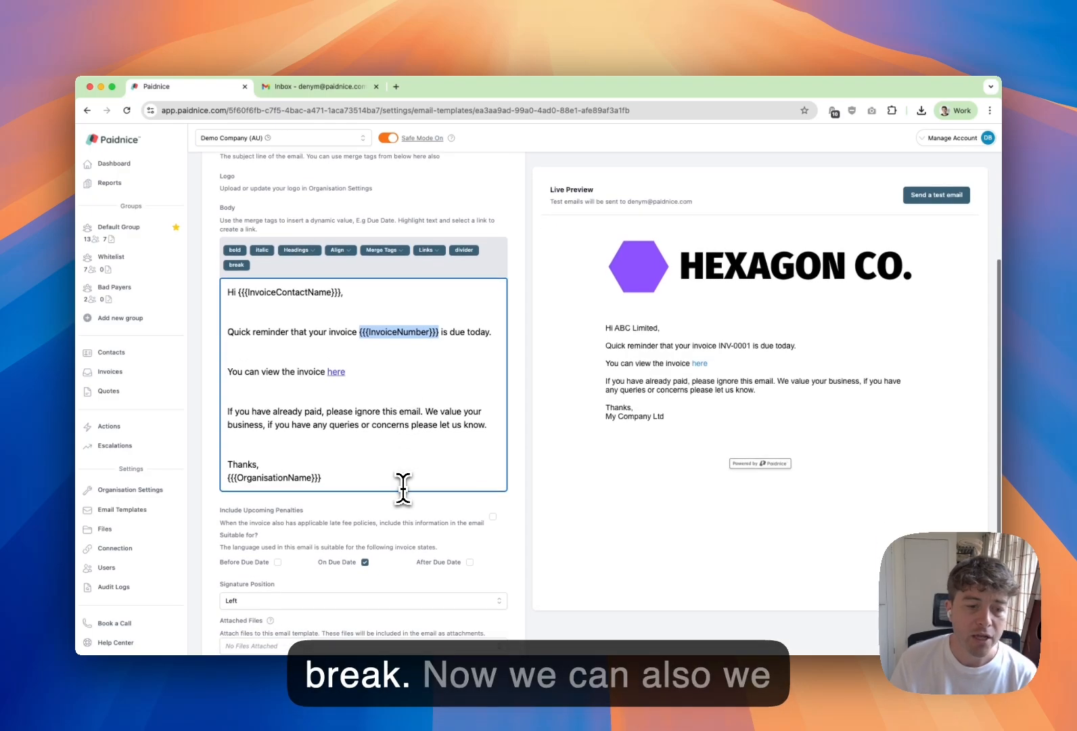
pyautogui.scroll(1, 404, 487)
pyautogui.click(406, 440)
# Step: Look through the merge tags available for the email body, from invoice and contact details to balances and due amounts
pyautogui.click(404, 305)
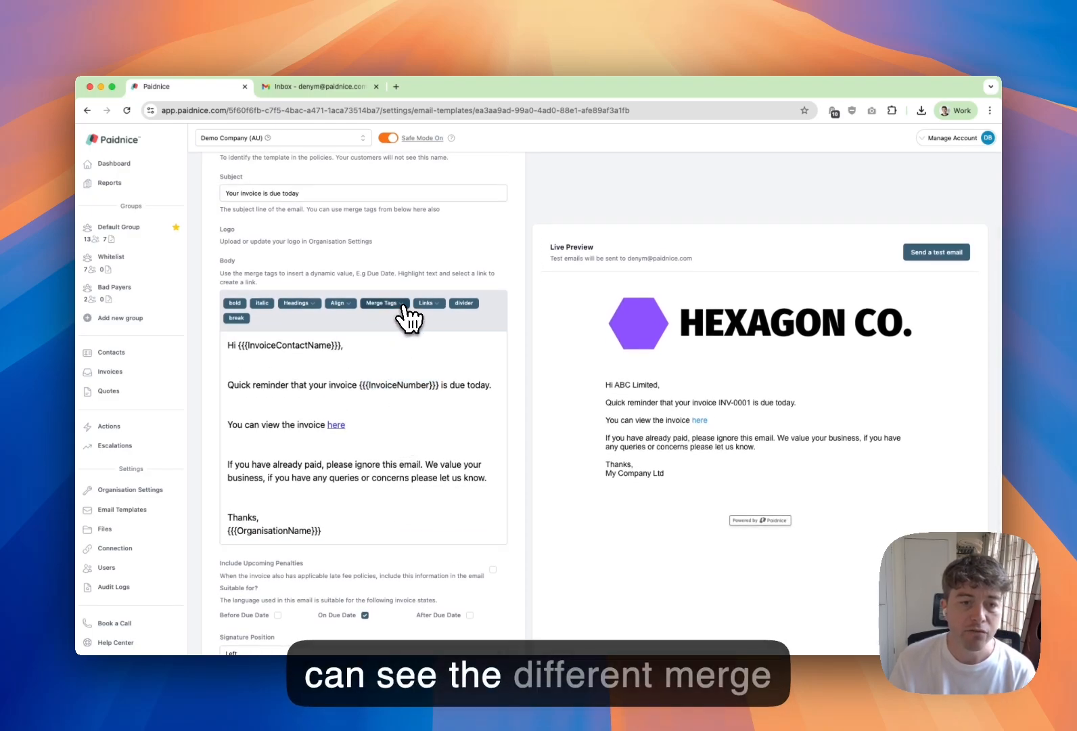
pyautogui.click(404, 306)
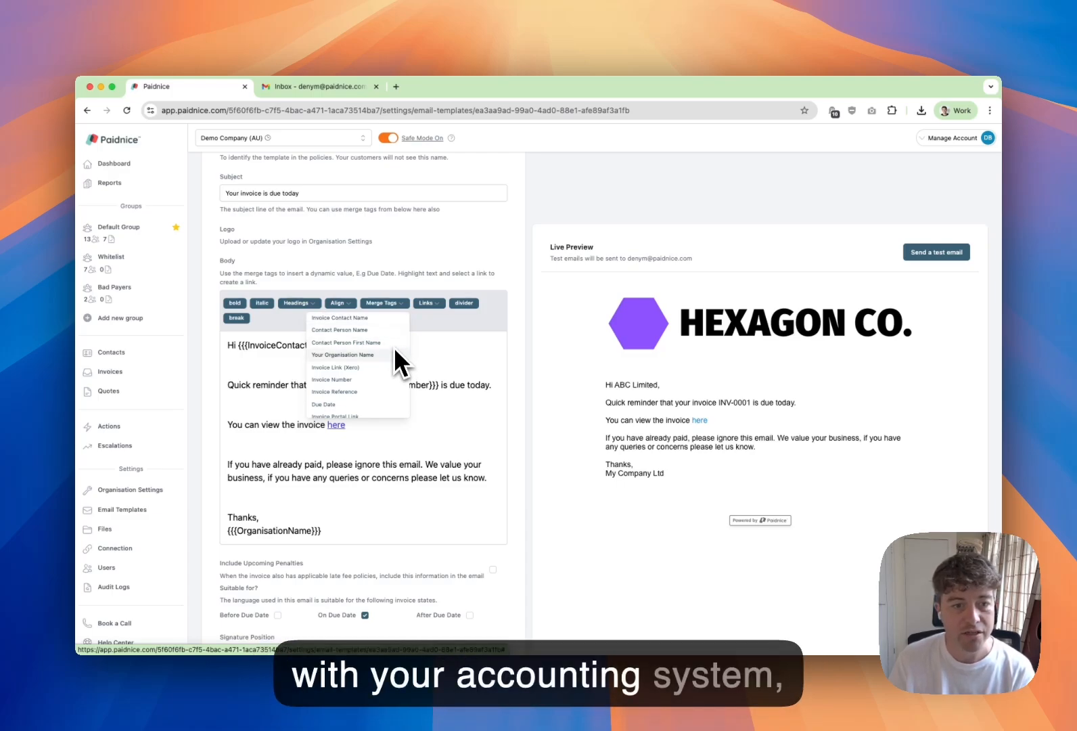
pyautogui.scroll(-5, 393, 368)
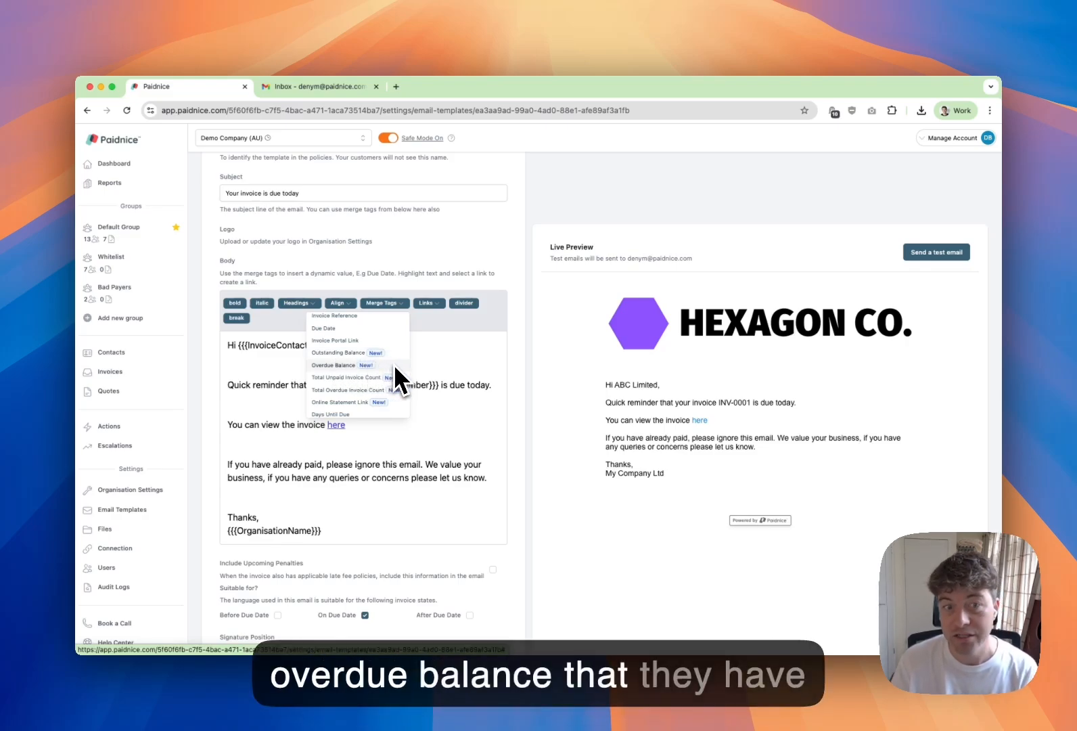
pyautogui.scroll(-1, 396, 369)
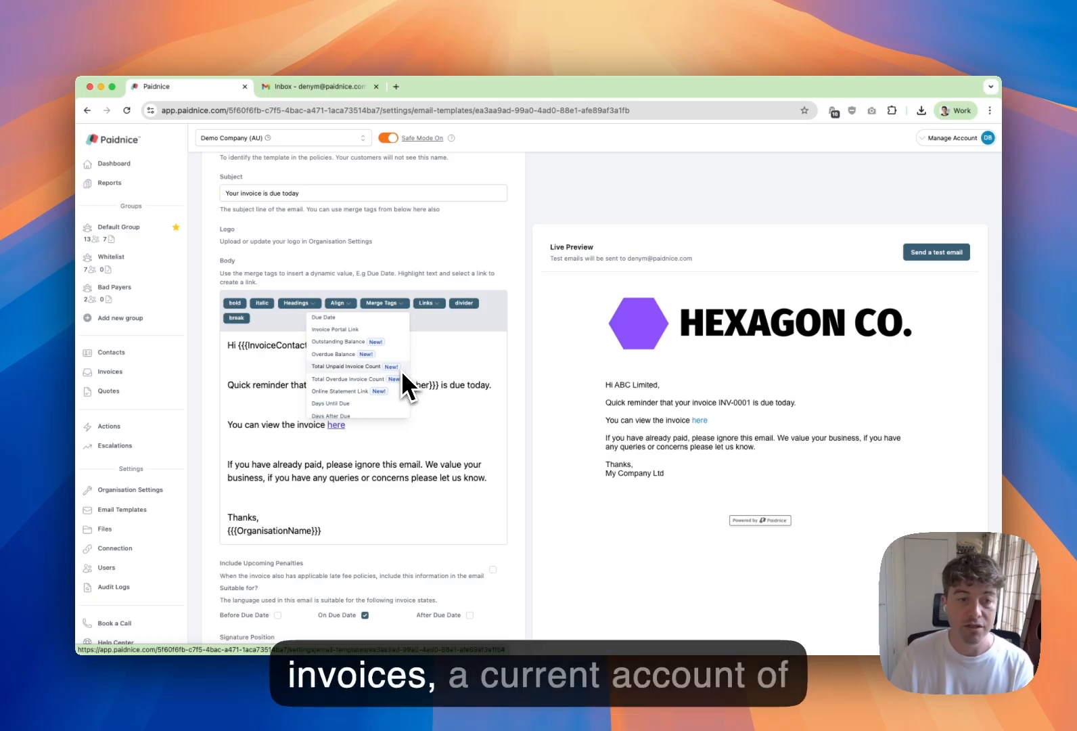
pyautogui.scroll(-2, 400, 381)
pyautogui.scroll(-1, 399, 381)
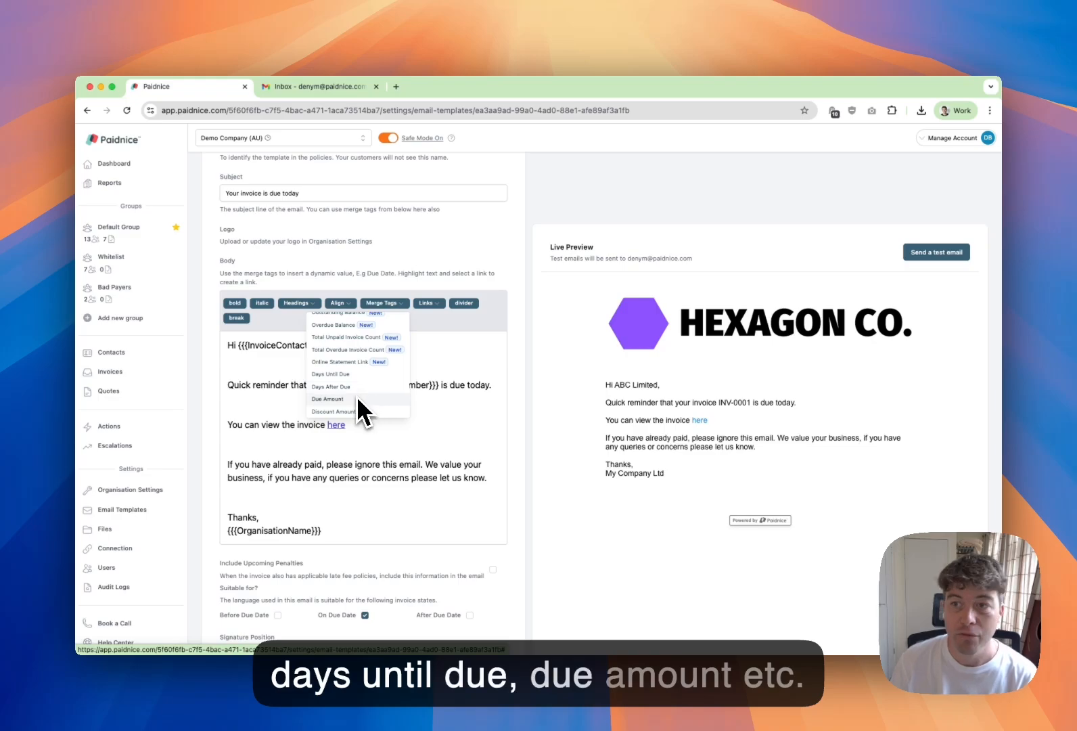
pyautogui.click(458, 390)
pyautogui.click(459, 396)
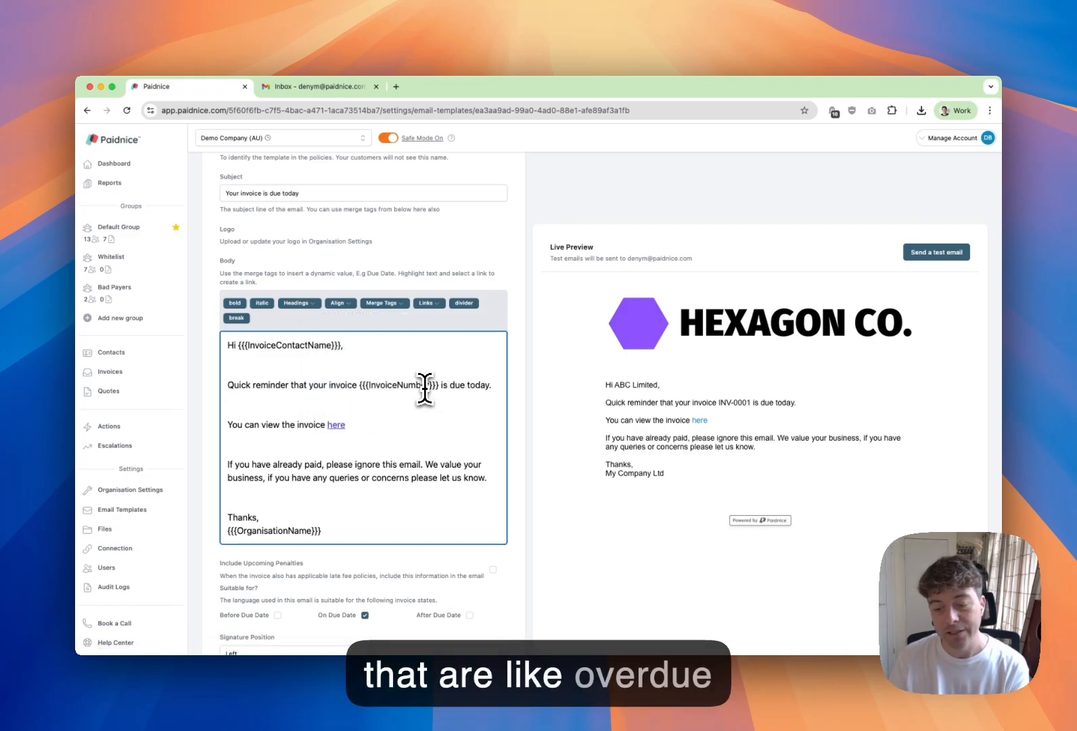
# Step: Turn on Include Upcoming Penalties for the email template
pyautogui.scroll(3, 424, 387)
pyautogui.scroll(-5, 422, 389)
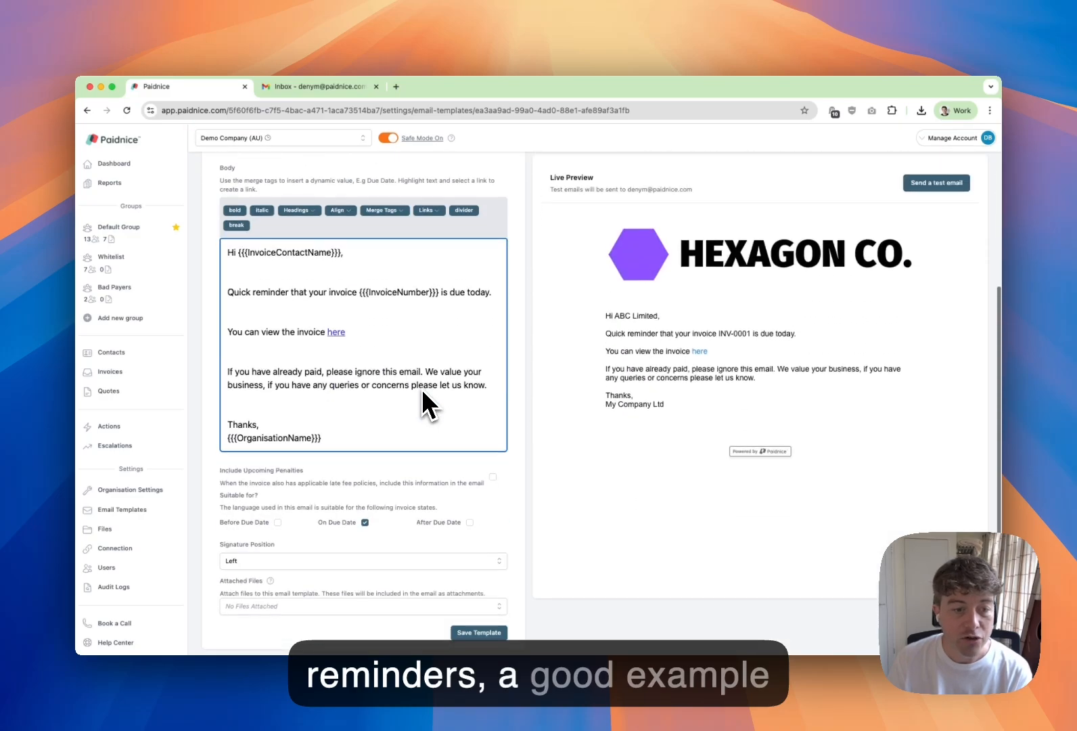
pyautogui.scroll(1, 433, 399)
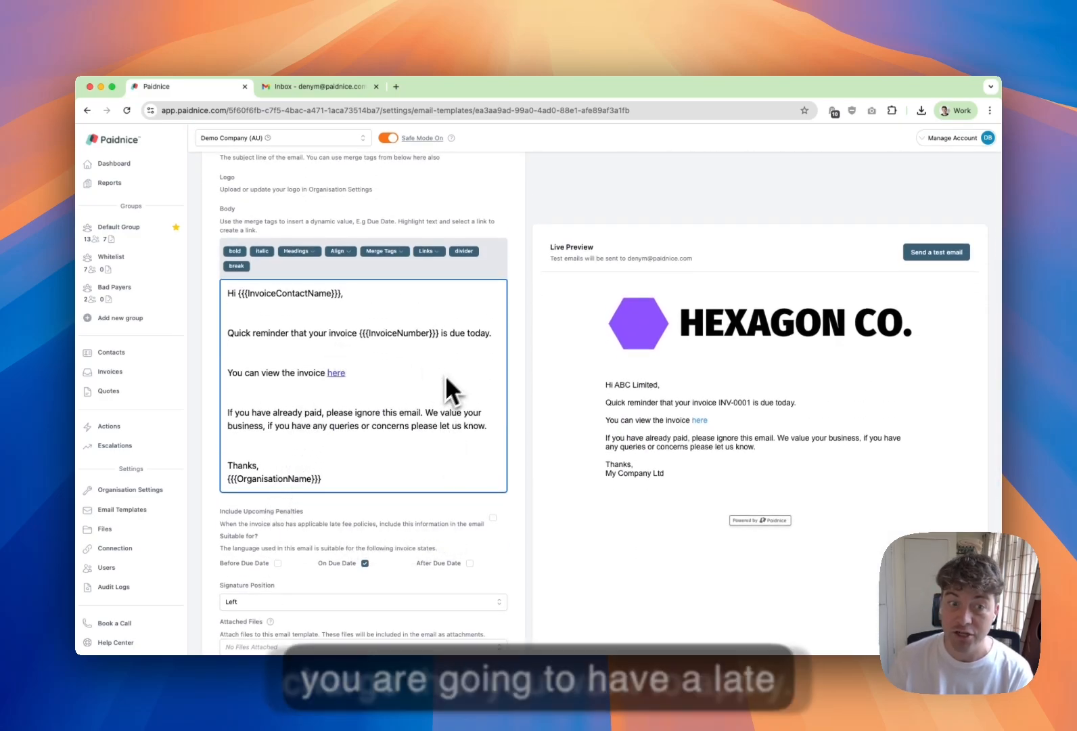
pyautogui.click(222, 517)
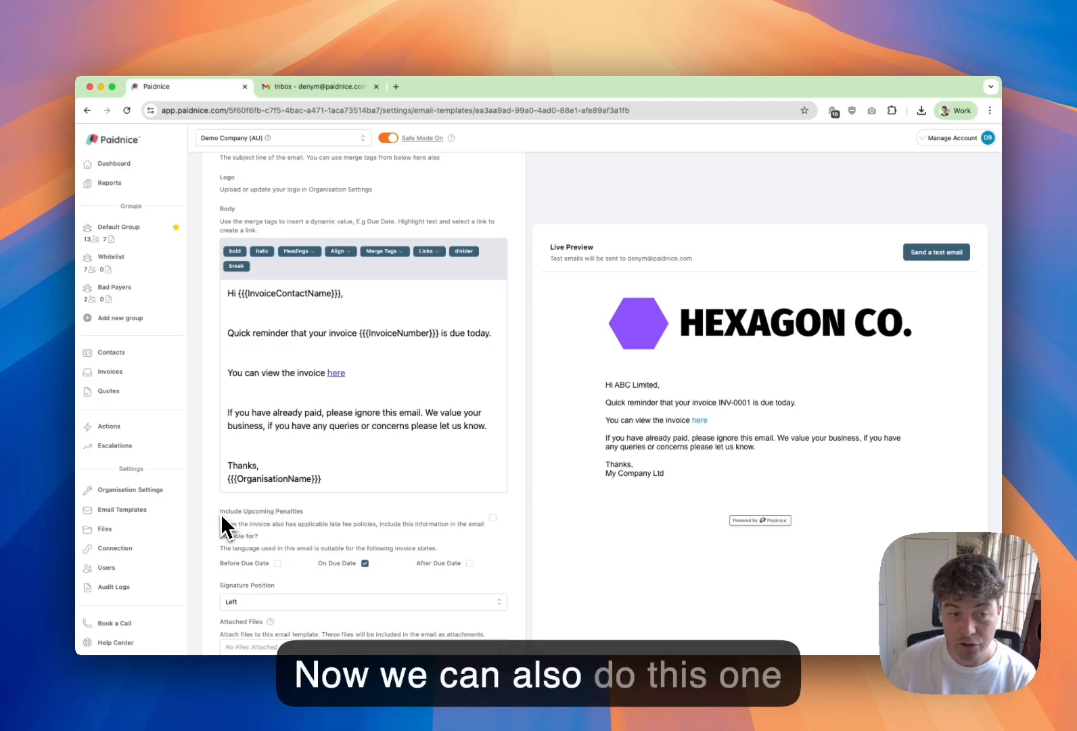
pyautogui.click(336, 522)
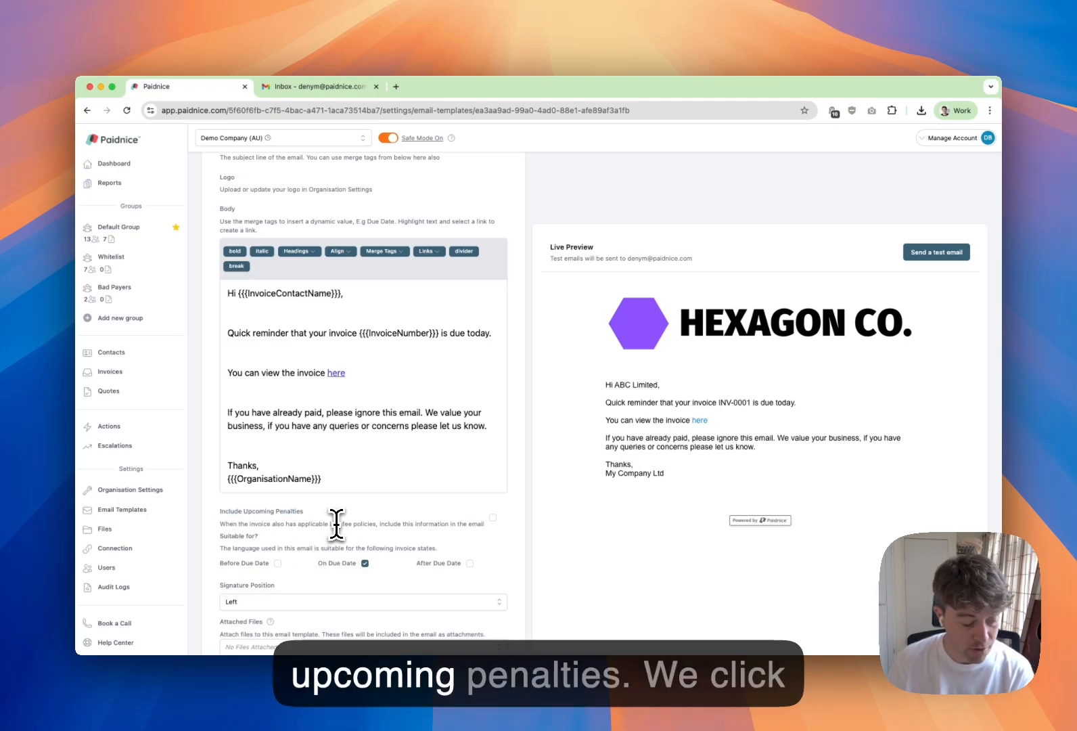
pyautogui.click(493, 517)
# Step: Fill the Upcoming Penalties Section with "If you don't pay this in 5 days, there will be a late penalty charged of" plus the Forecasted Penalty Amount tag
pyautogui.scroll(-3, 440, 525)
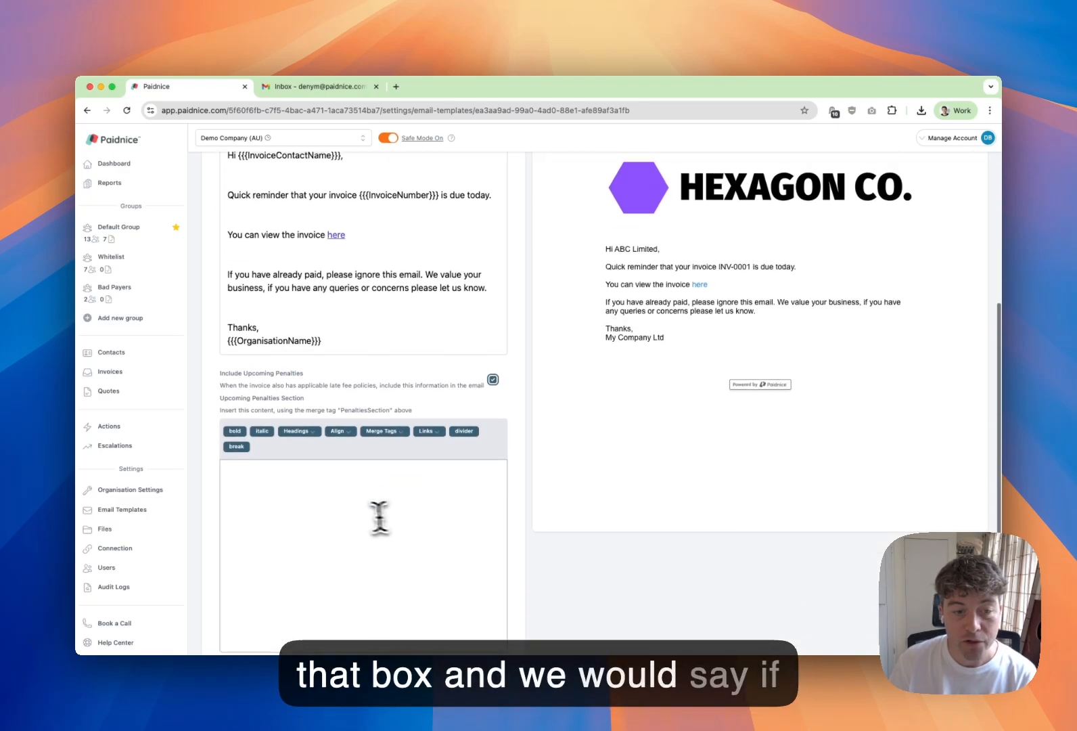
pyautogui.click(357, 514)
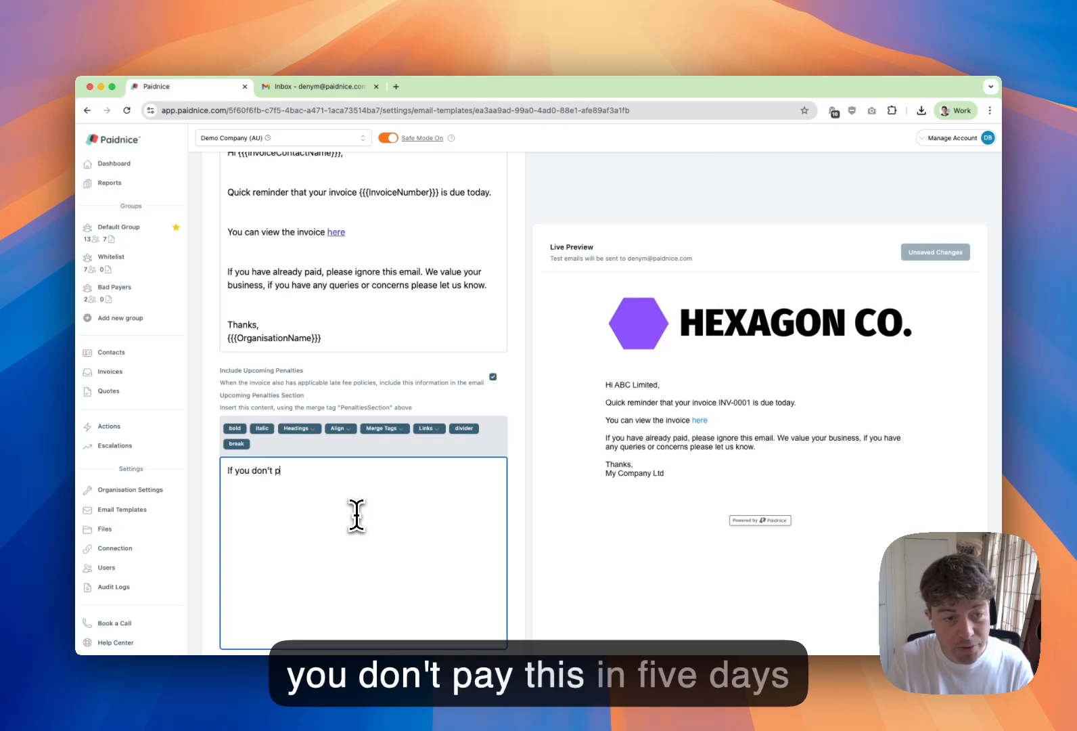
pyautogui.write("If you don't pay this in 5 days,")
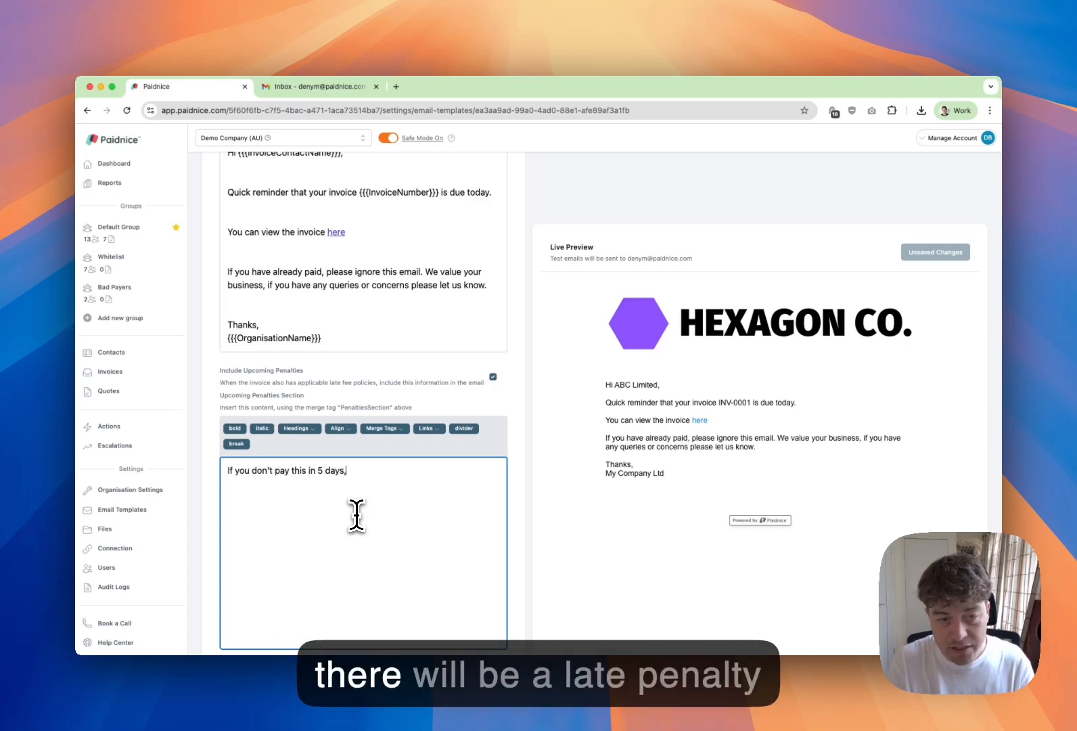
pyautogui.write(' there will be a late p')
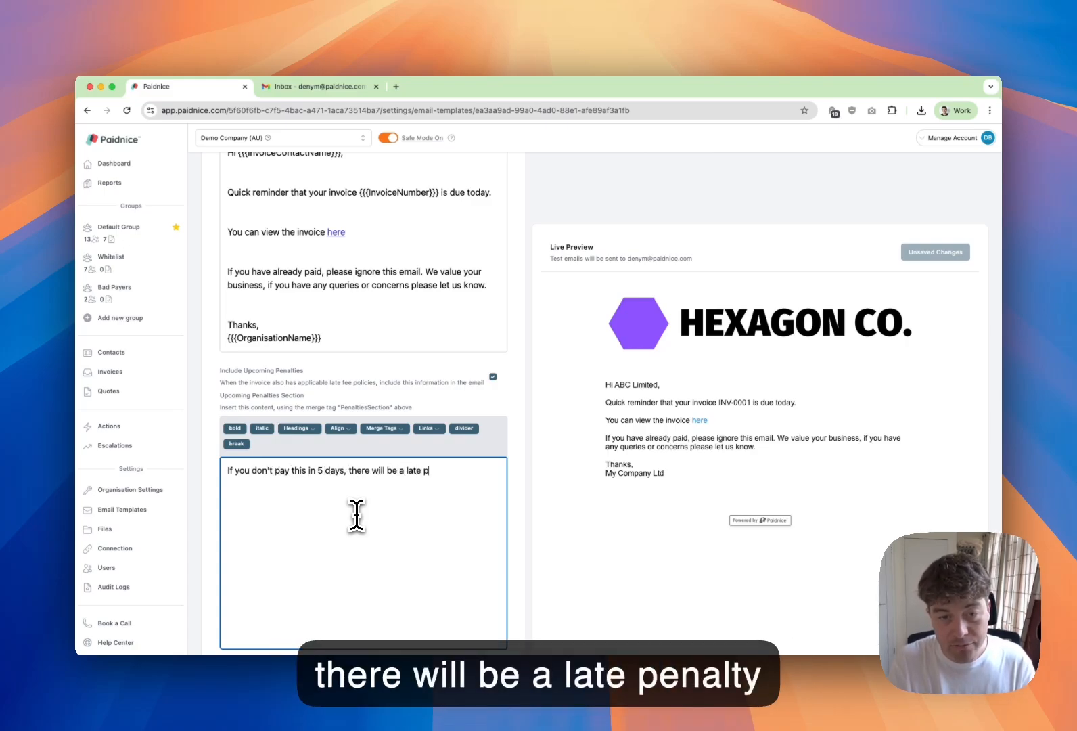
pyautogui.write('enalty charged of')
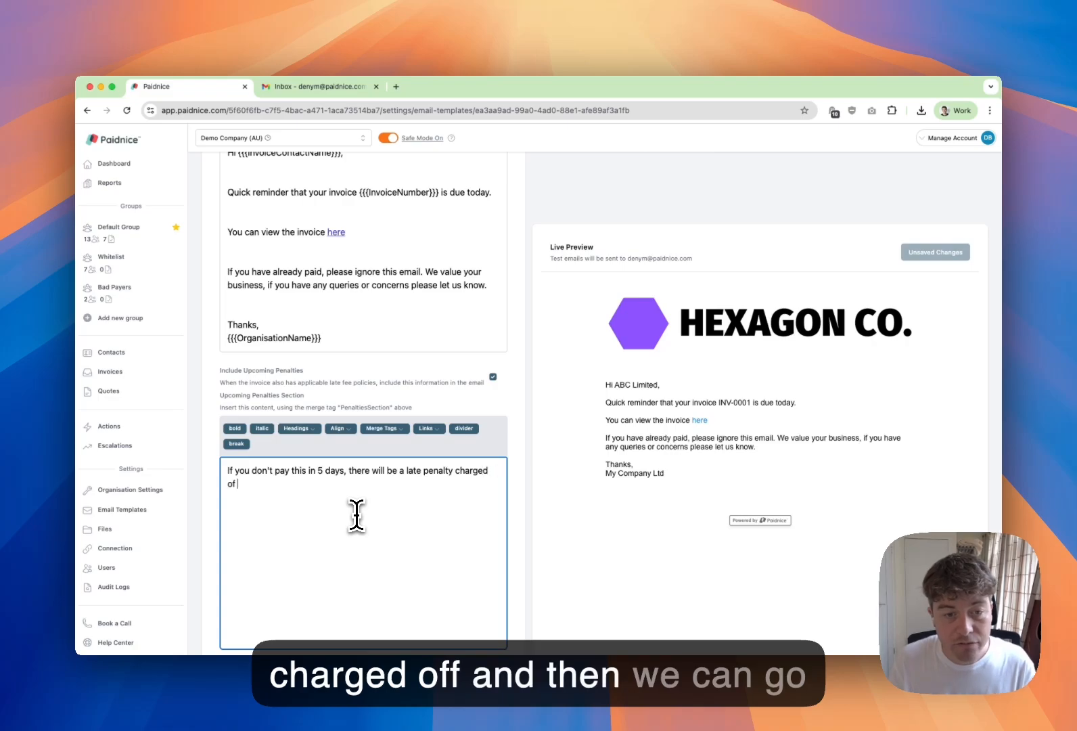
pyautogui.click(399, 431)
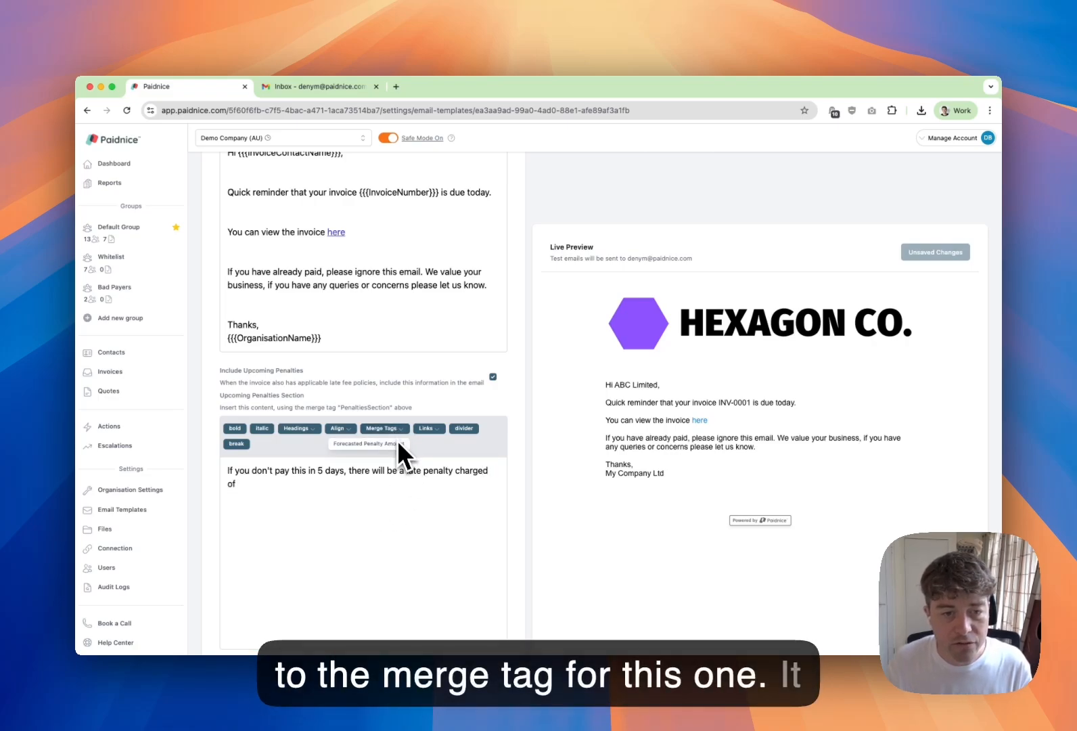
pyautogui.click(399, 443)
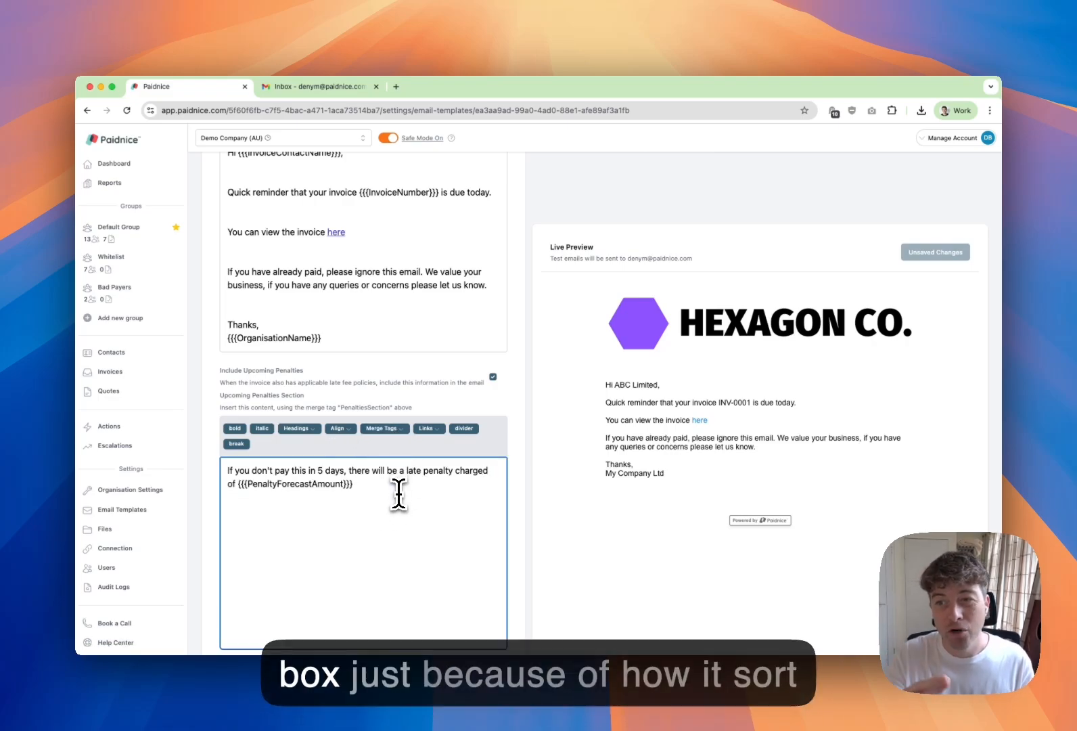
pyautogui.moveTo(391, 495); pyautogui.dragTo(198, 471)
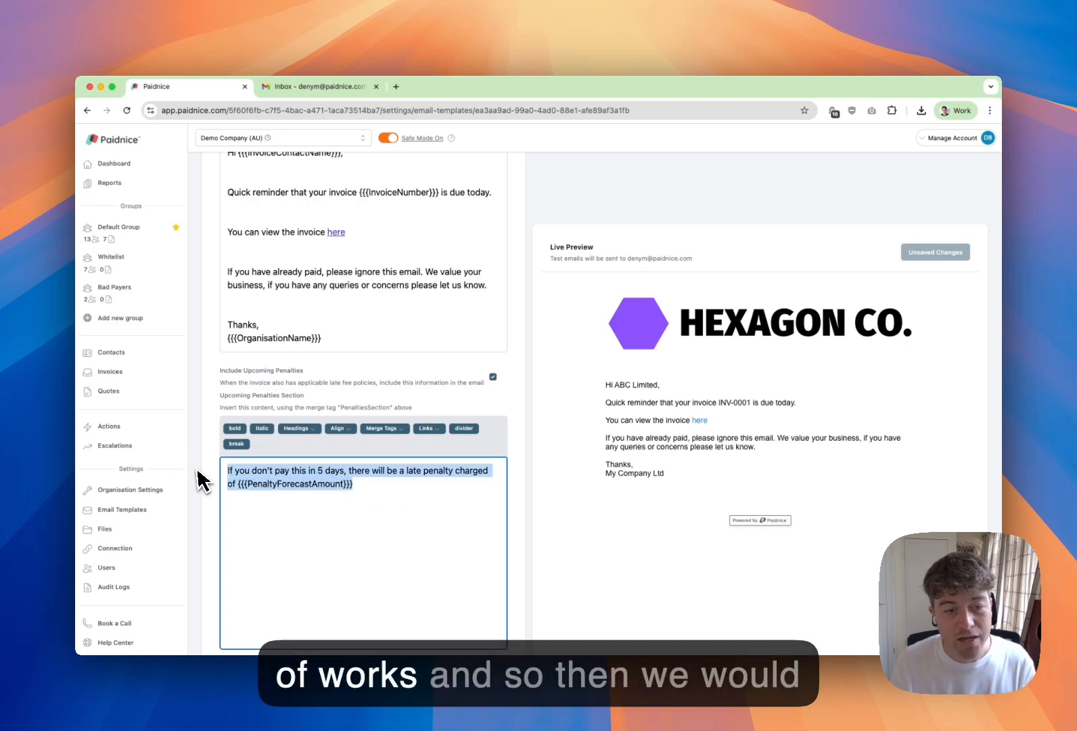
pyautogui.click(398, 487)
# Step: Add a break below the invoice reminder sentence in the email body and insert the Upcoming Penalties Section merge tag there
pyautogui.scroll(4, 404, 498)
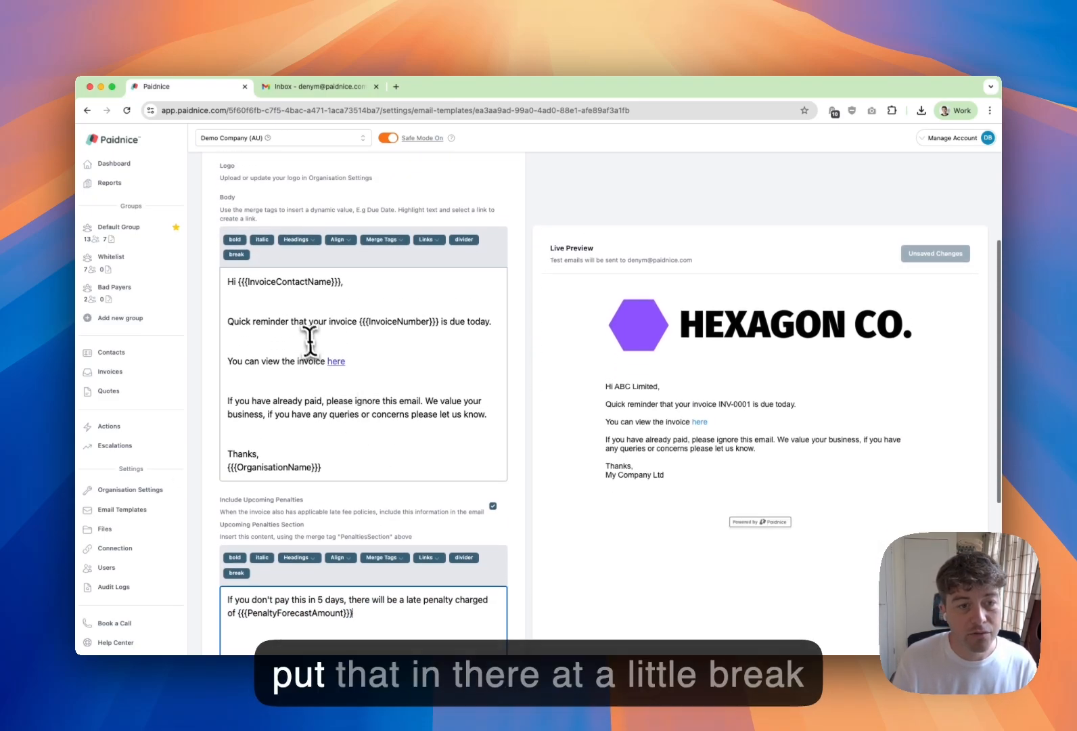
pyautogui.click(305, 336)
pyautogui.click(238, 255)
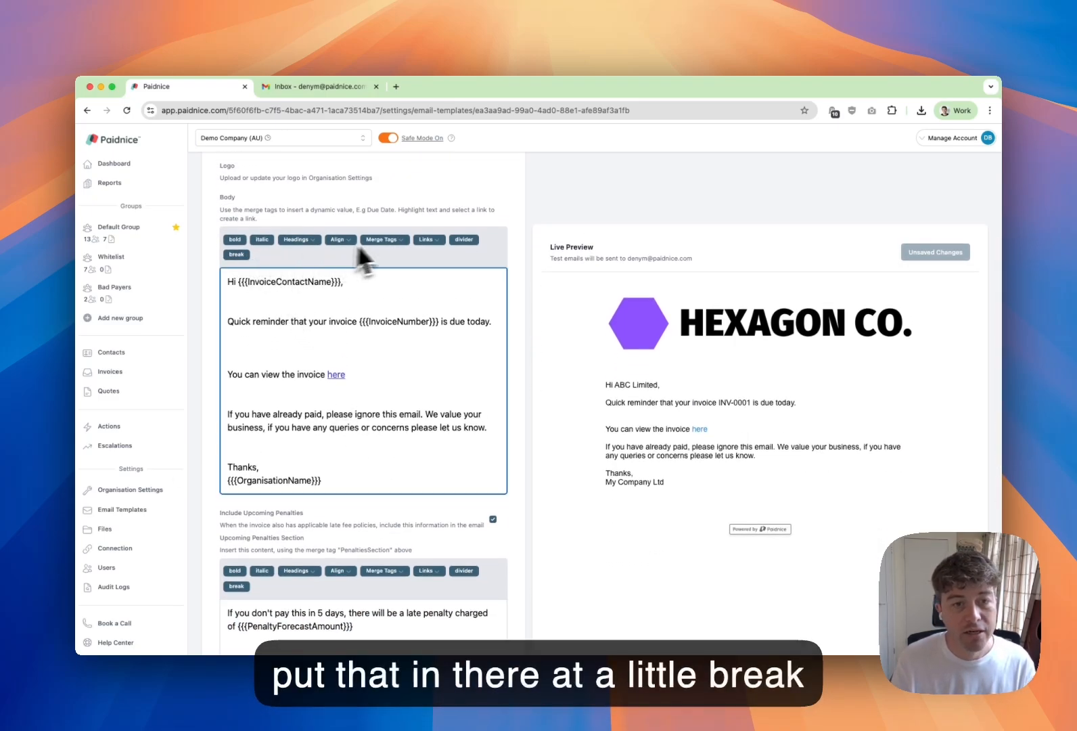
pyautogui.click(384, 241)
pyautogui.scroll(-5, 383, 291)
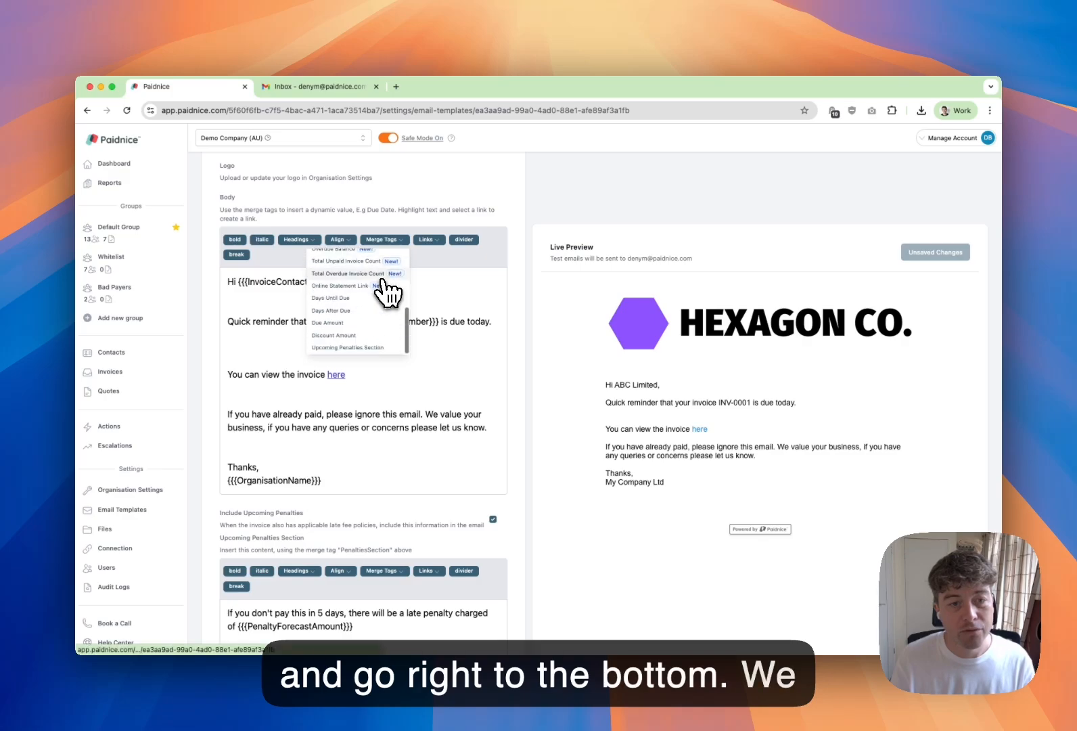
pyautogui.click(376, 348)
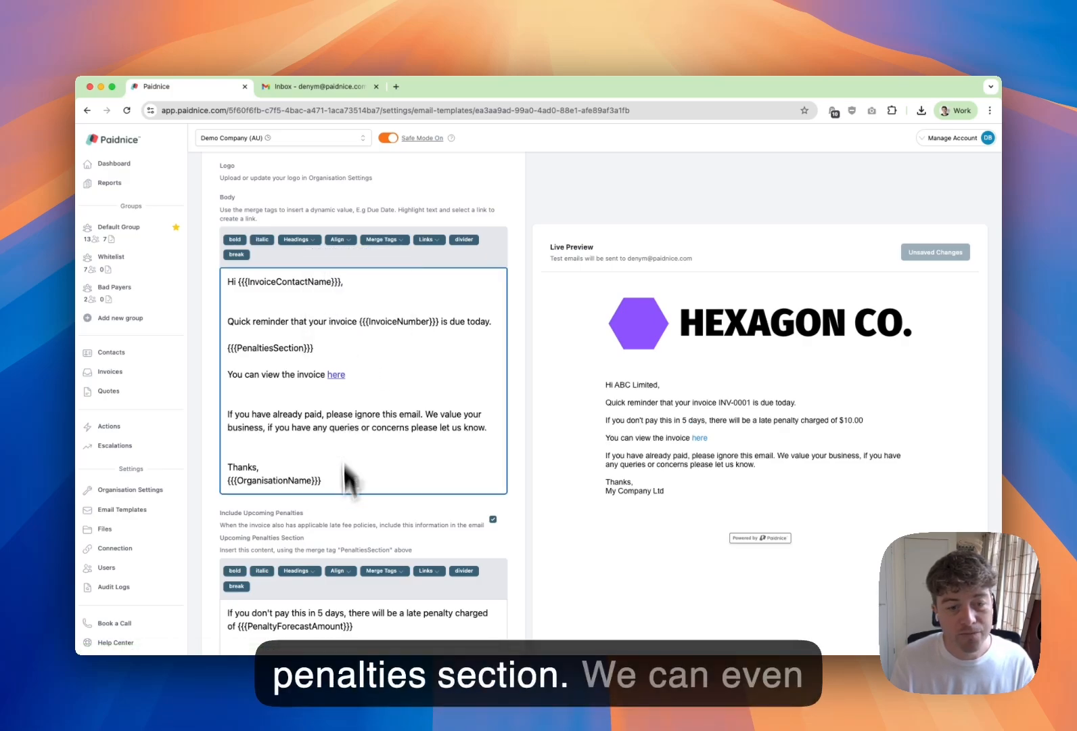
# Step: Make the whole late penalty sentence in the Upcoming Penalties Section bold
pyautogui.scroll(-2, 348, 477)
pyautogui.moveTo(377, 584); pyautogui.dragTo(211, 567)
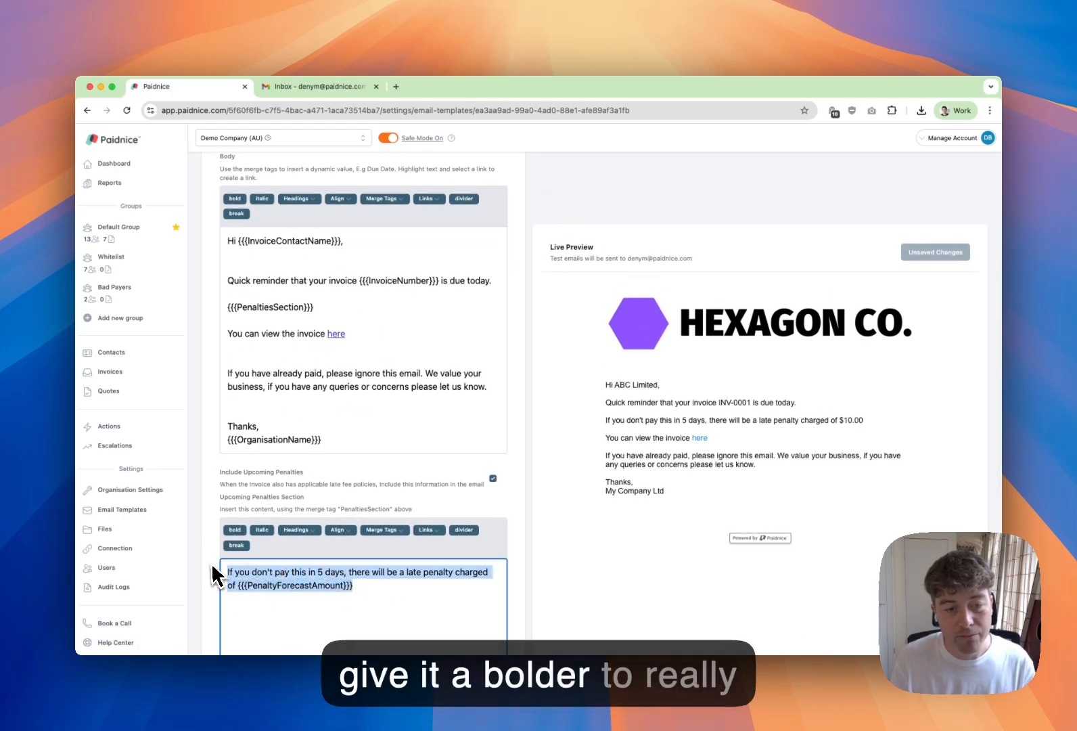
pyautogui.click(236, 531)
# Step: Check in the live preview how the late penalty sentence, its grace period and its amount are worded
pyautogui.scroll(3, 500, 492)
pyautogui.scroll(-2, 825, 504)
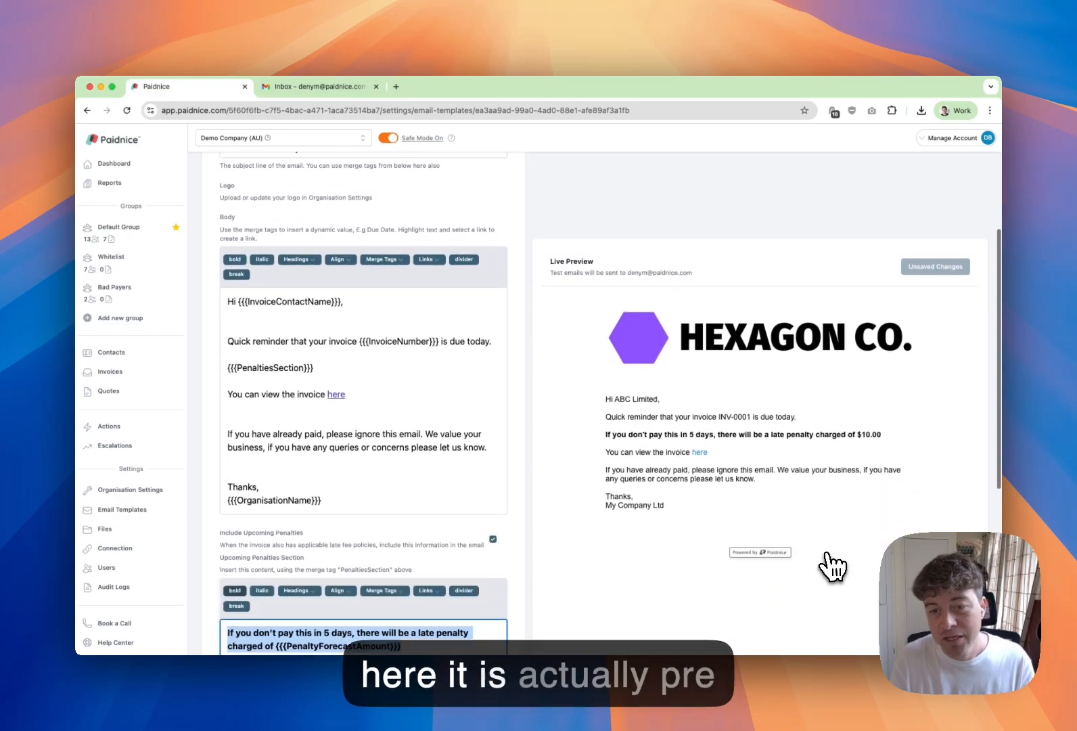
pyautogui.scroll(-1, 832, 567)
pyautogui.moveTo(882, 421); pyautogui.dragTo(715, 421)
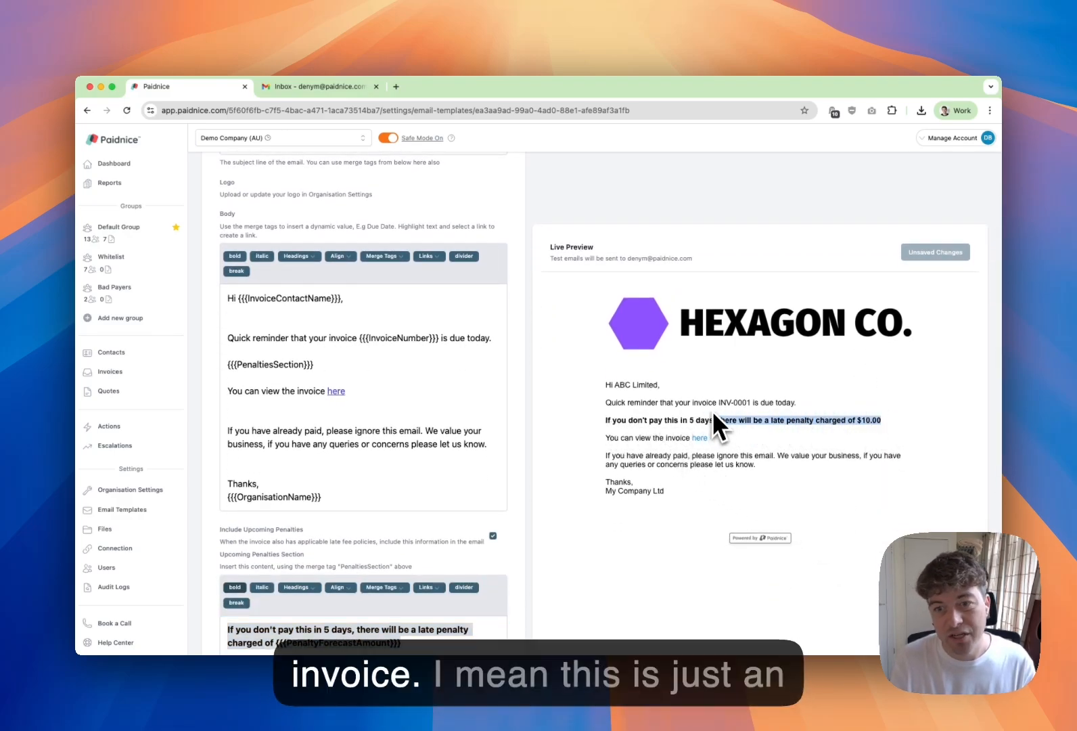
pyautogui.click(712, 400)
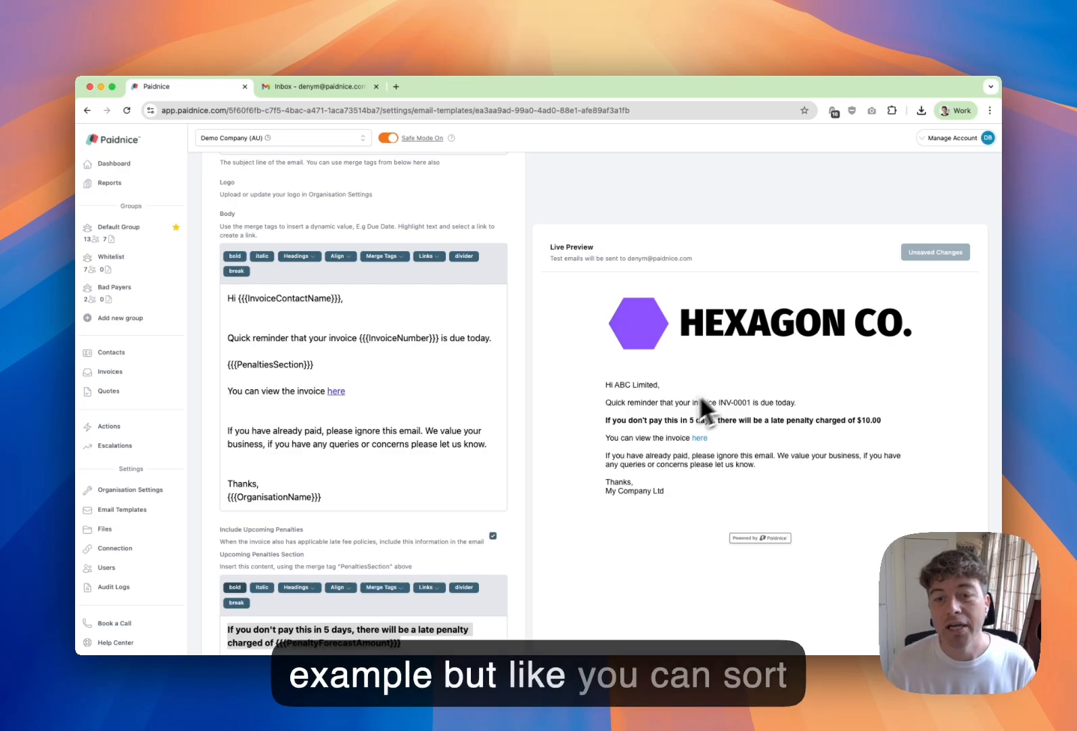
pyautogui.moveTo(606, 421); pyautogui.dragTo(616, 421)
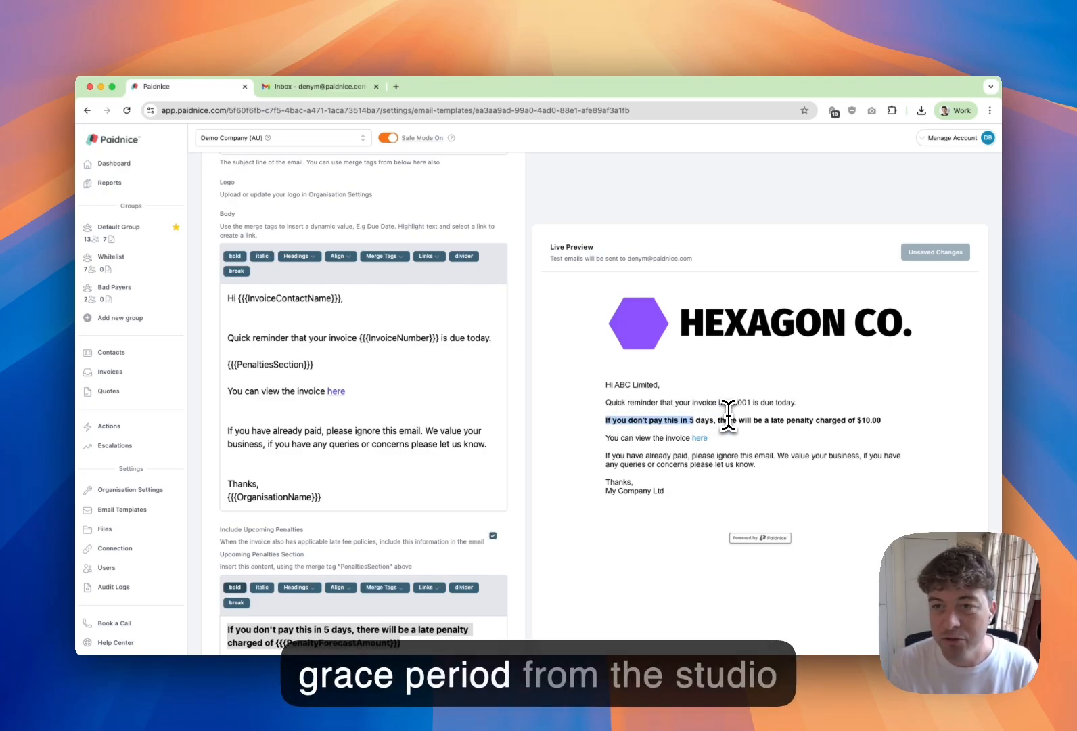
pyautogui.click(794, 420)
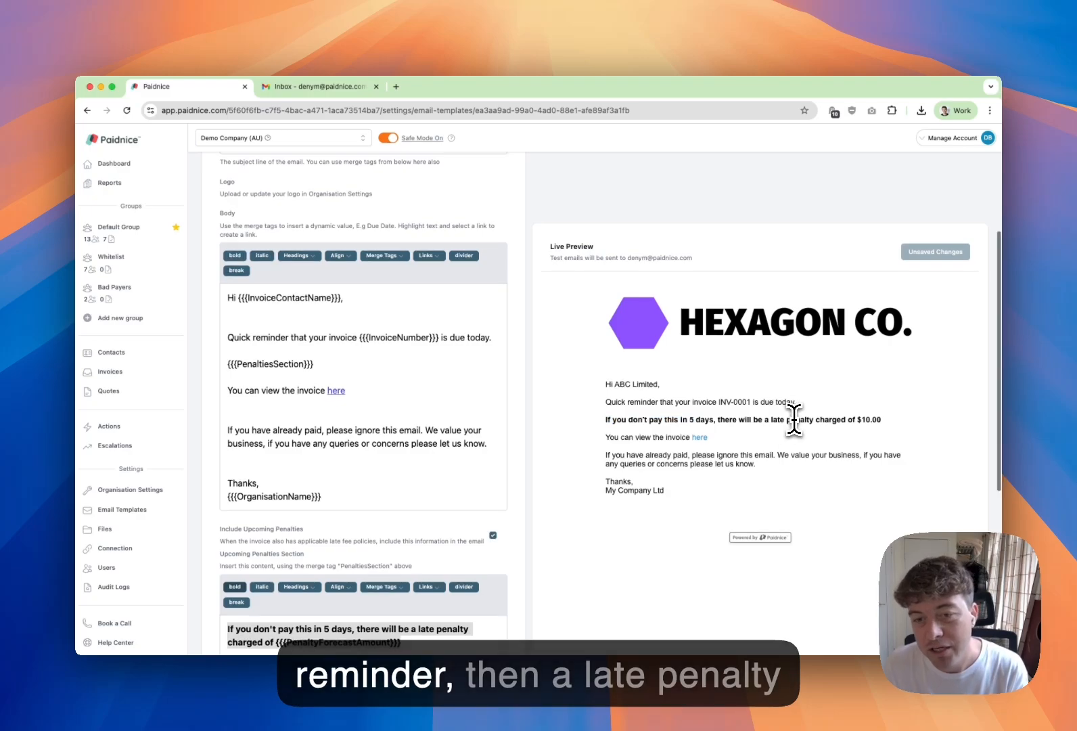
# Step: Look over the body, Upcoming Penalties Section and remaining settings of the due today reminder, and save the email template
pyautogui.scroll(-2, 793, 414)
pyautogui.scroll(-5, 409, 435)
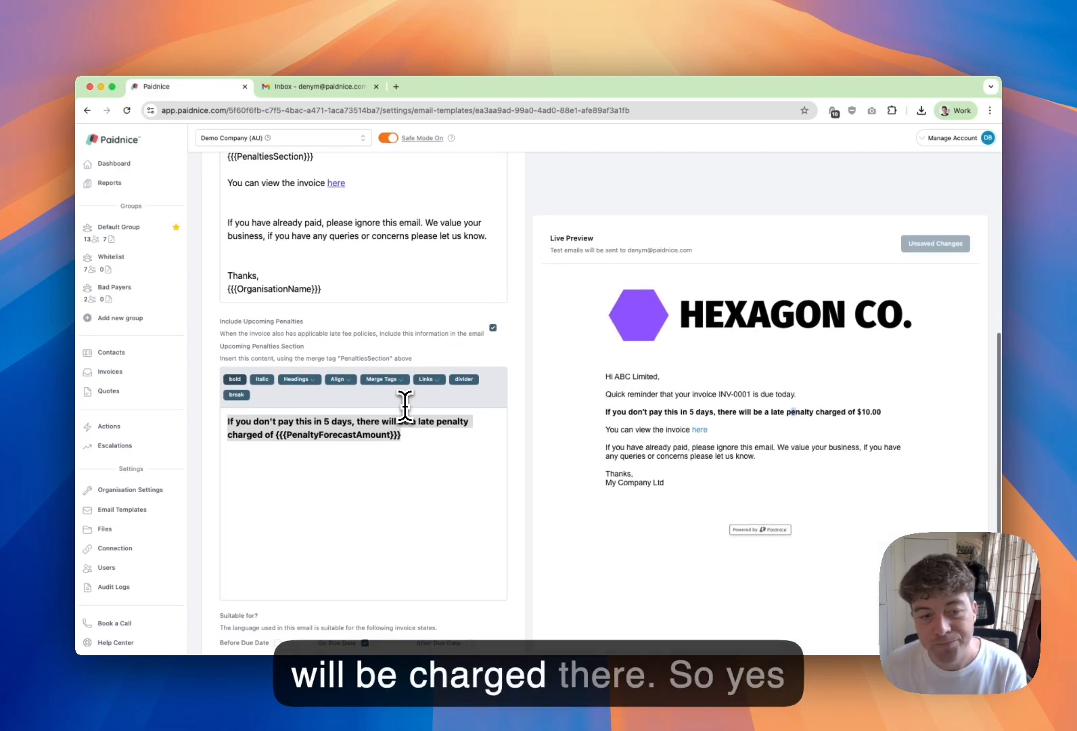
pyautogui.click(439, 371)
pyautogui.scroll(4, 414, 338)
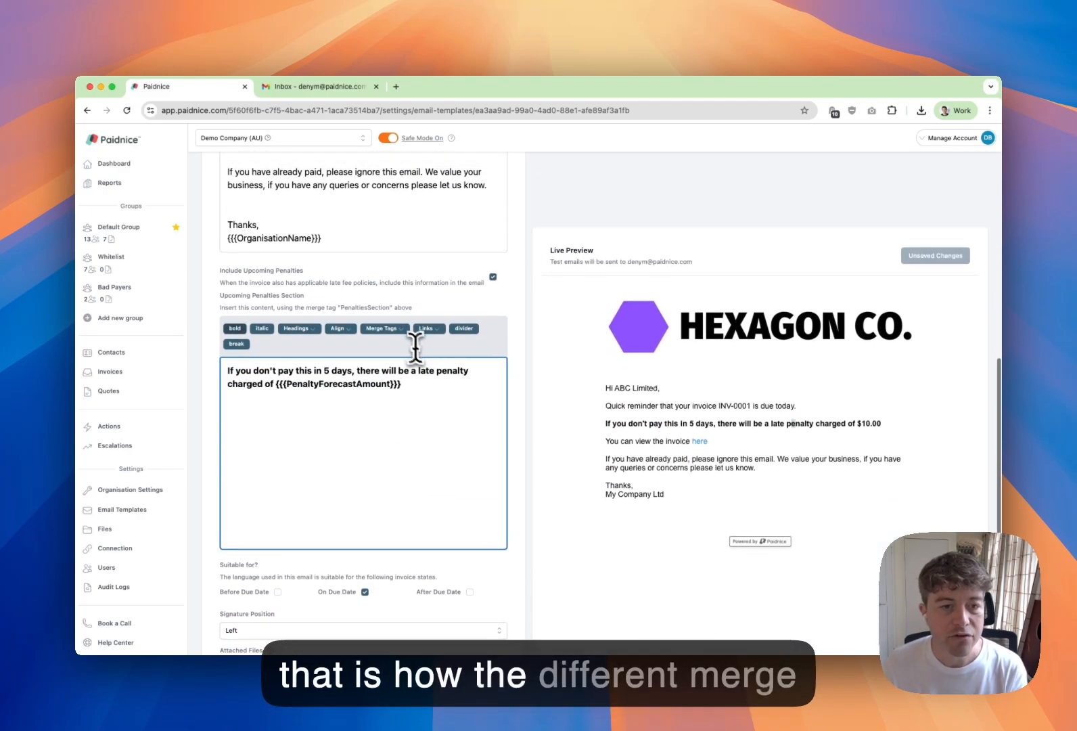
pyautogui.scroll(2, 406, 334)
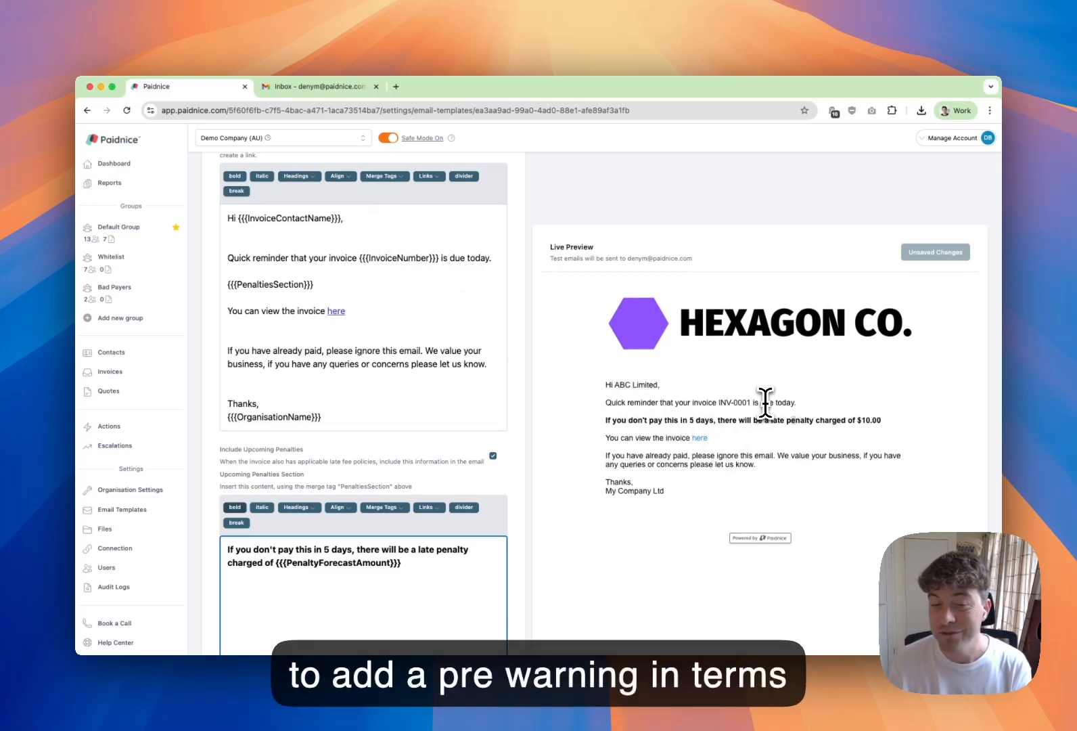
pyautogui.scroll(-5, 315, 369)
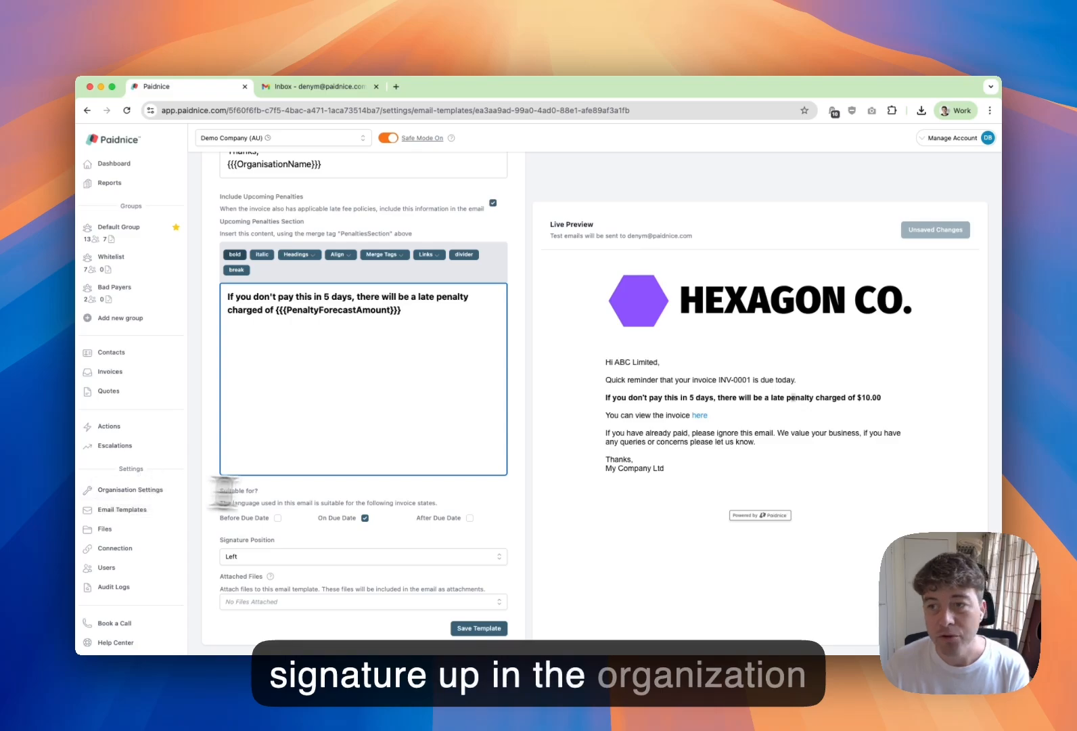
pyautogui.scroll(10, 396, 501)
pyautogui.scroll(-10, 403, 500)
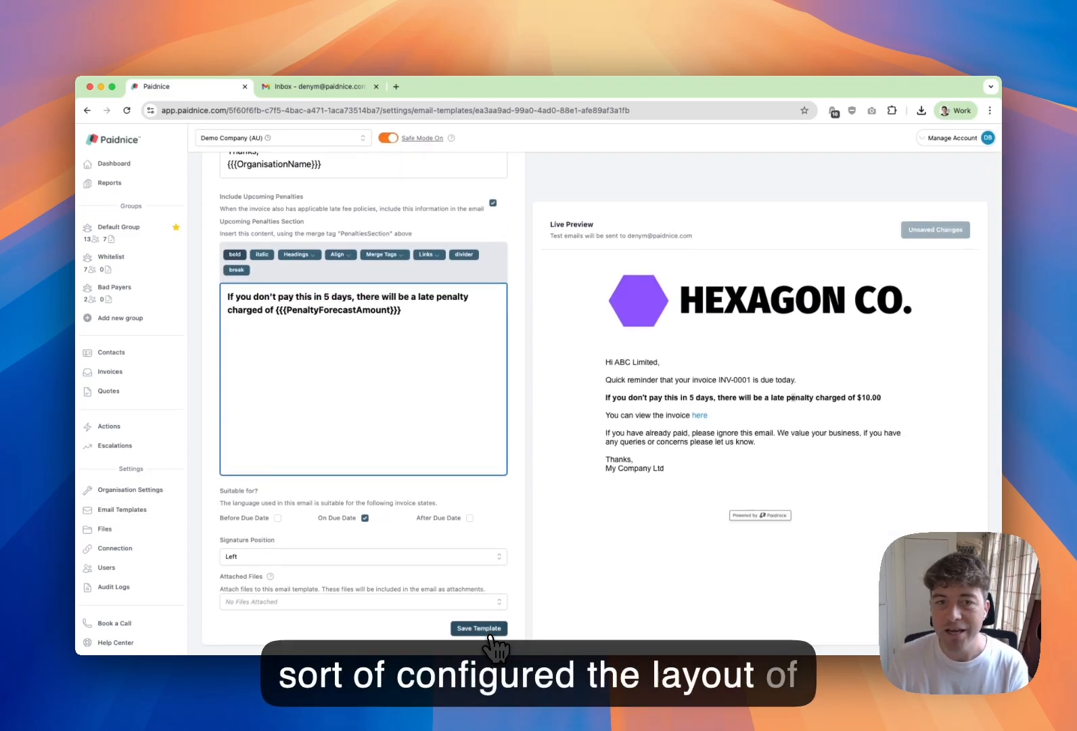
pyautogui.click(489, 632)
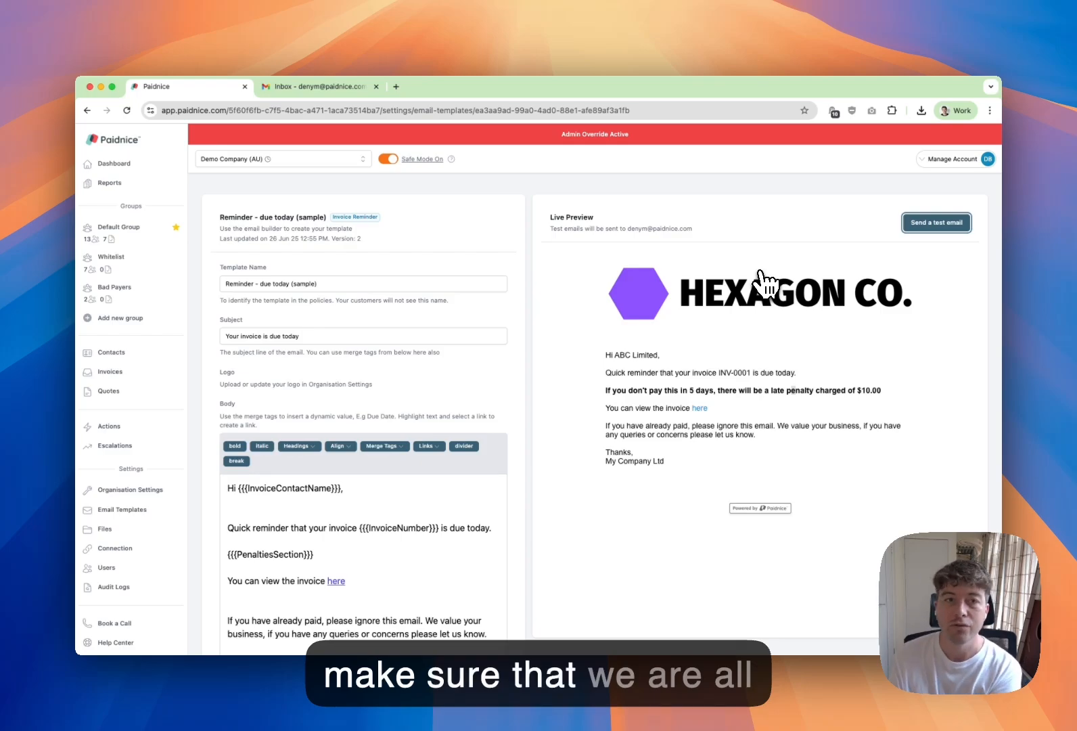
# Step: Open the Default Group's actions and check which ones are waiting as drafts
pyautogui.click(139, 230)
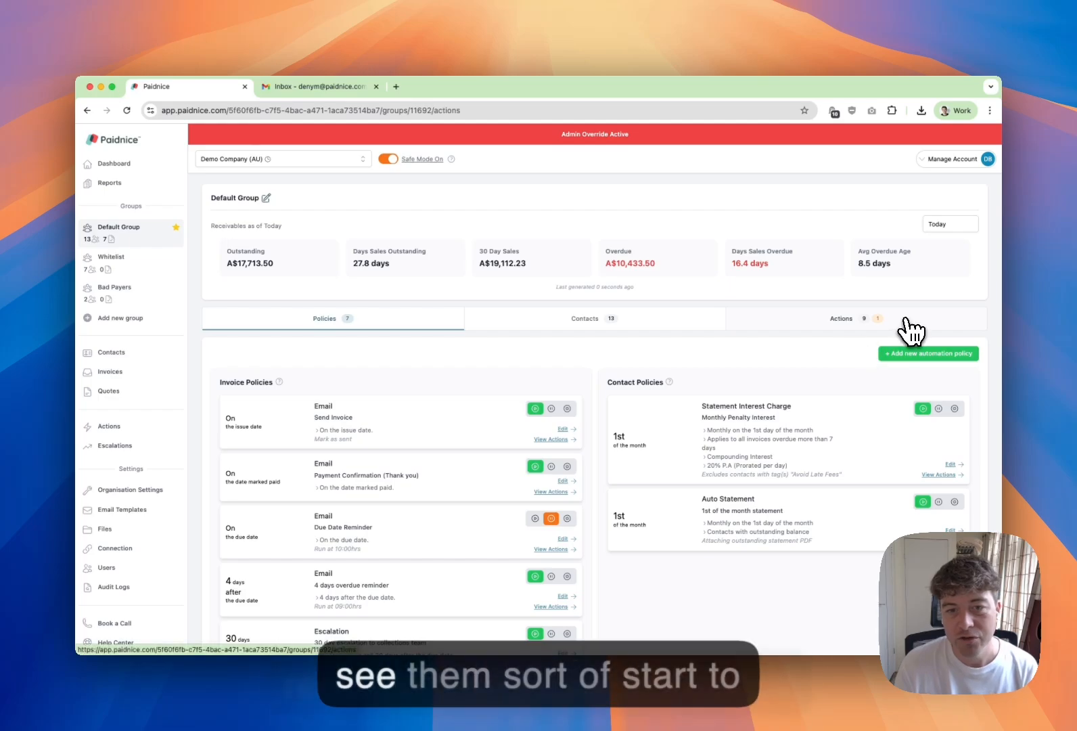
pyautogui.click(904, 321)
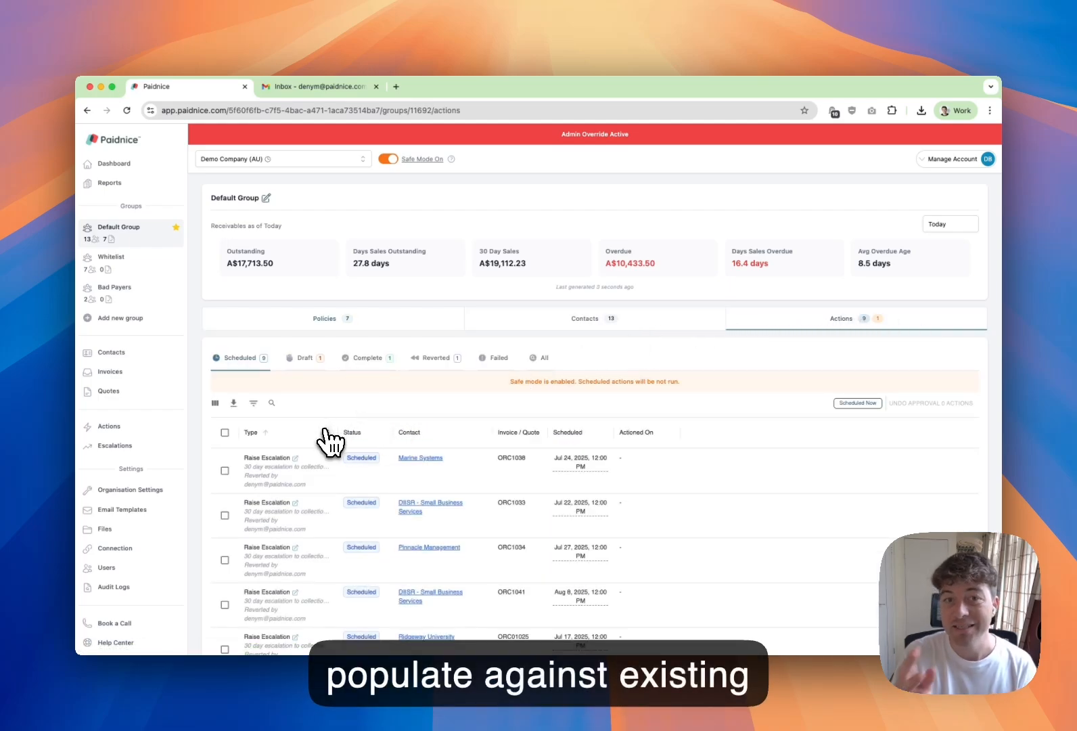
pyautogui.click(315, 356)
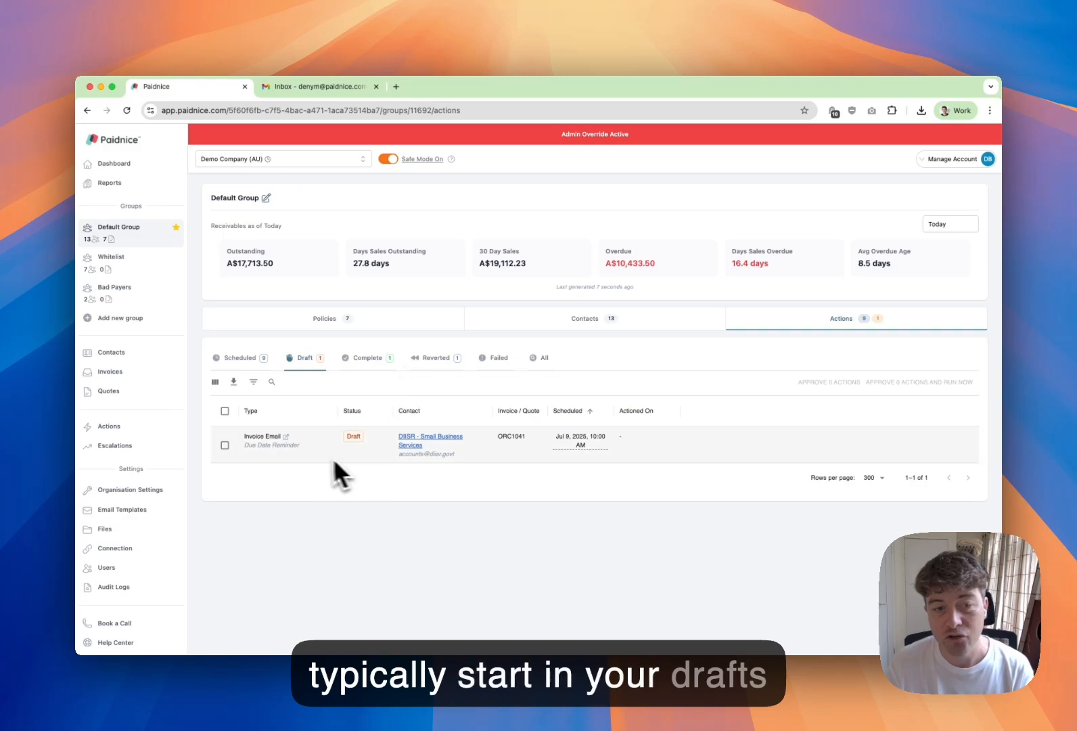
# Step: Set the Default Group's Due Date Reminder policy to run automatically and check the group's scheduled actions
pyautogui.click(346, 328)
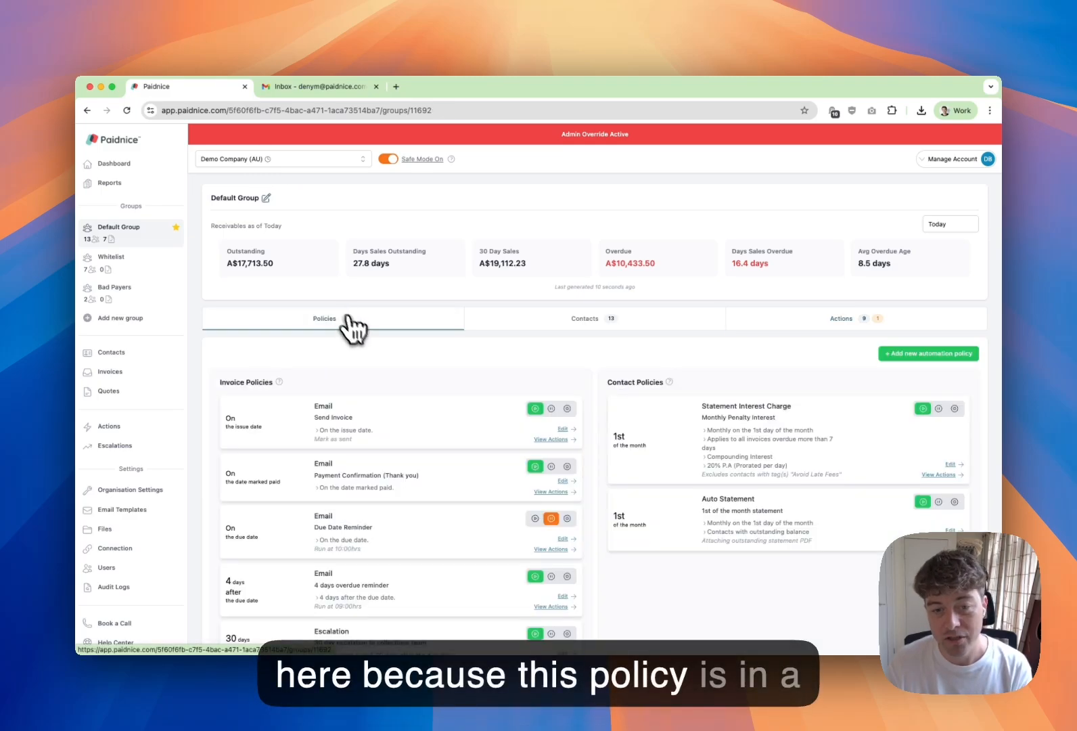
pyautogui.click(535, 520)
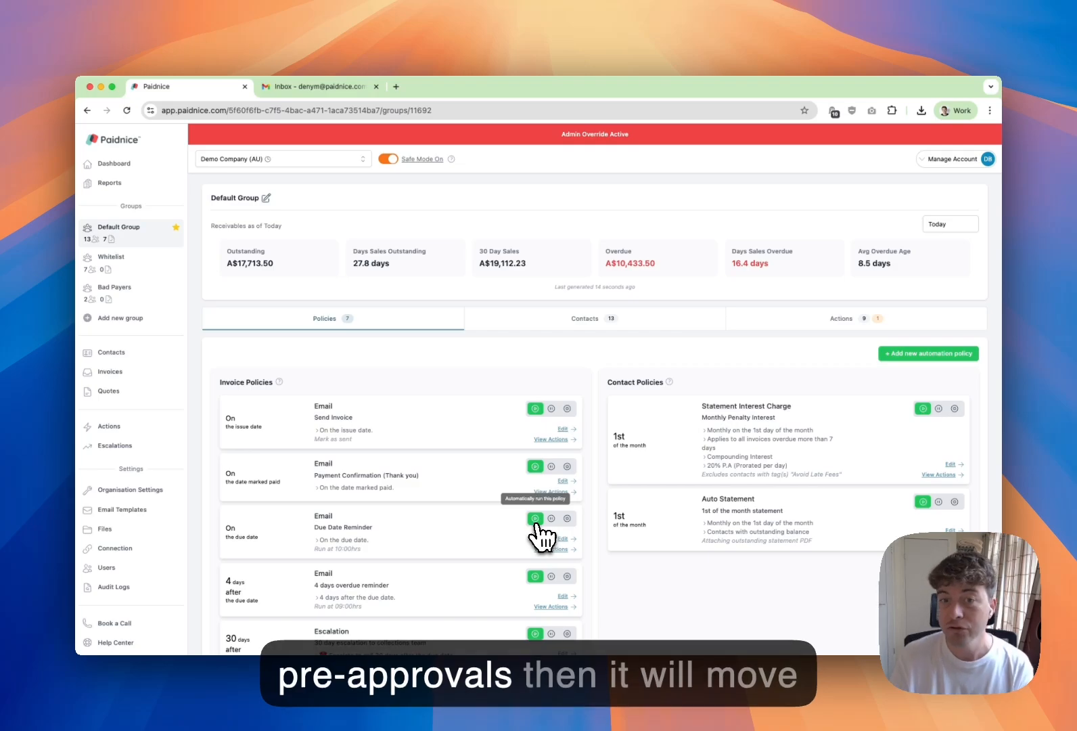
pyautogui.click(825, 326)
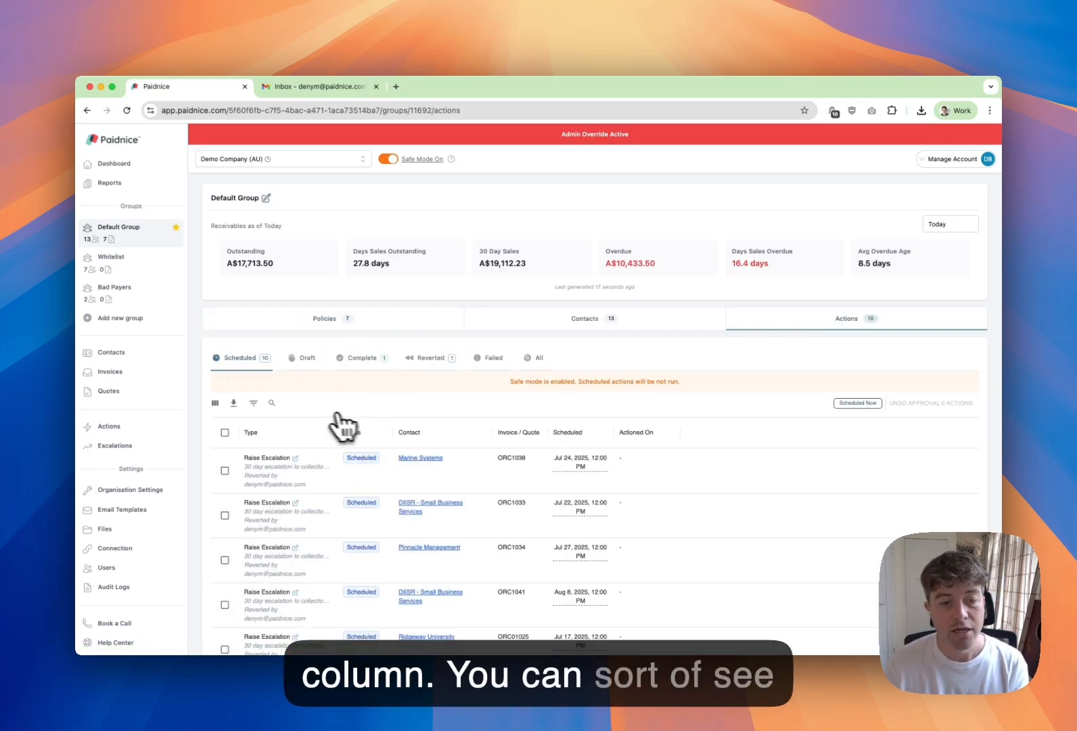
pyautogui.scroll(-5, 342, 425)
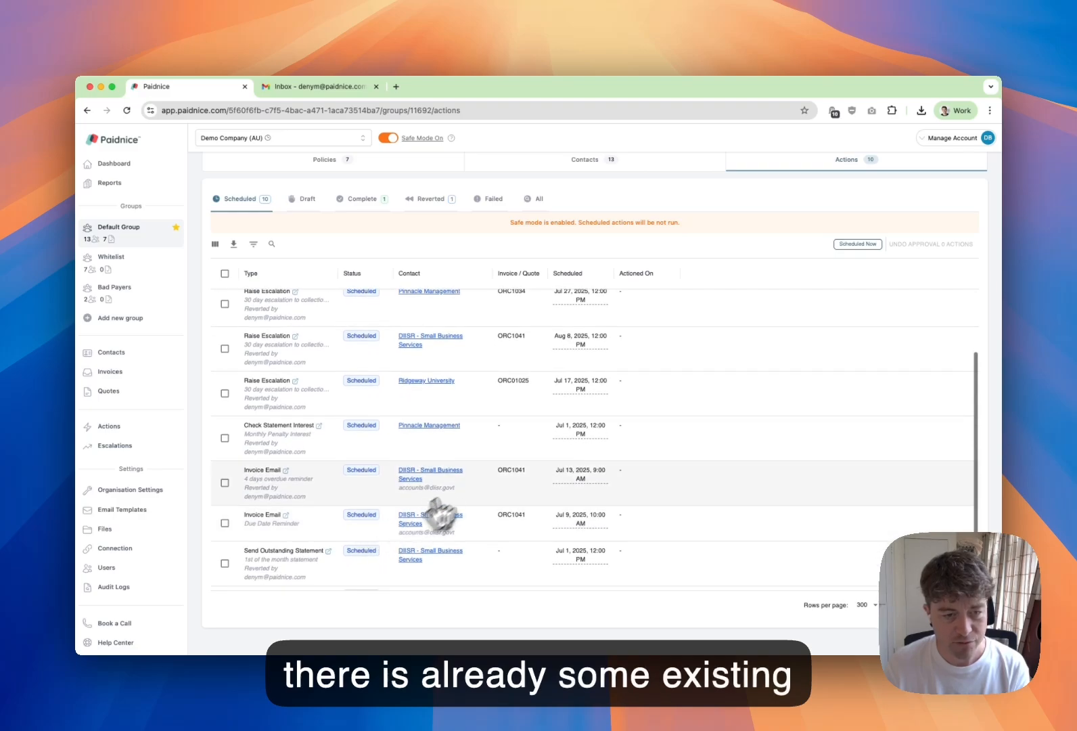
# Step: Examine the action details and email preview of the scheduled 4 days overdue reminder for ORC1041, and close them
pyautogui.click(325, 486)
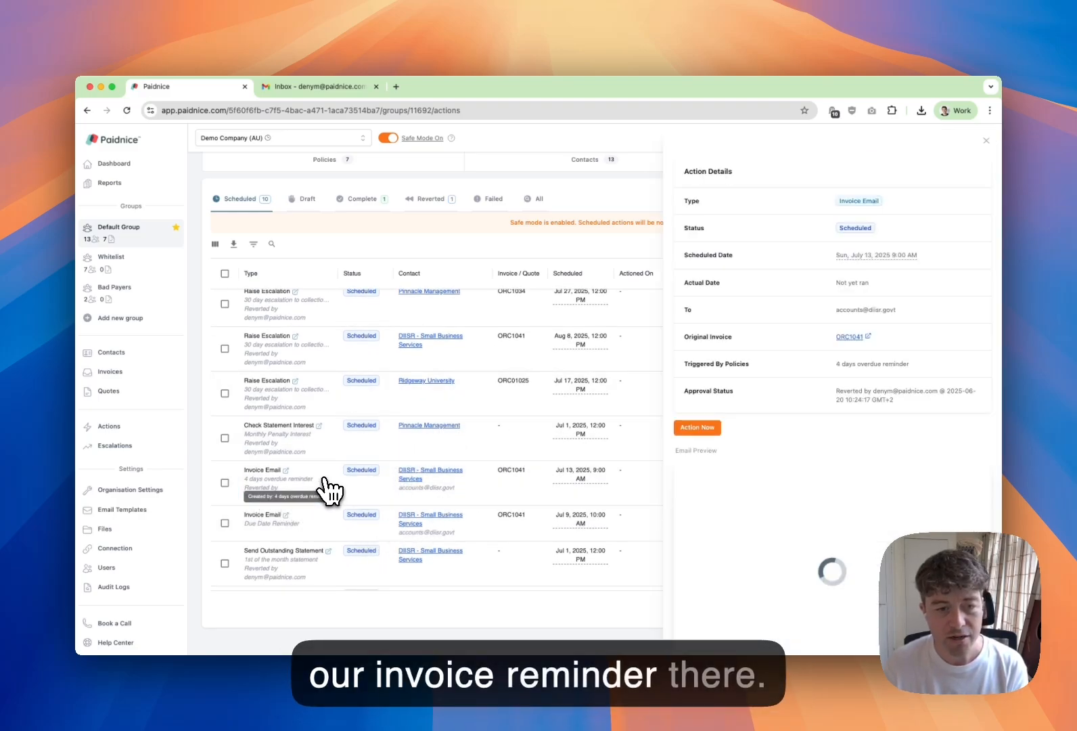
pyautogui.scroll(-2, 930, 377)
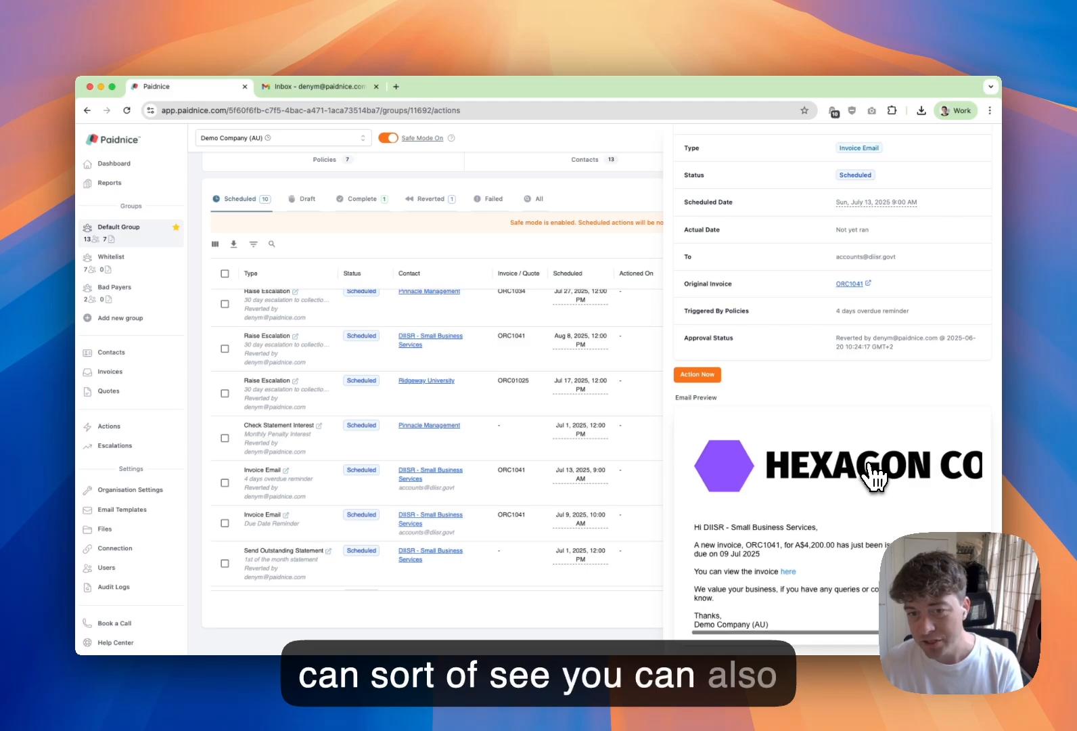
pyautogui.hscroll(2, 871, 474)
pyautogui.hscroll(-2, 831, 497)
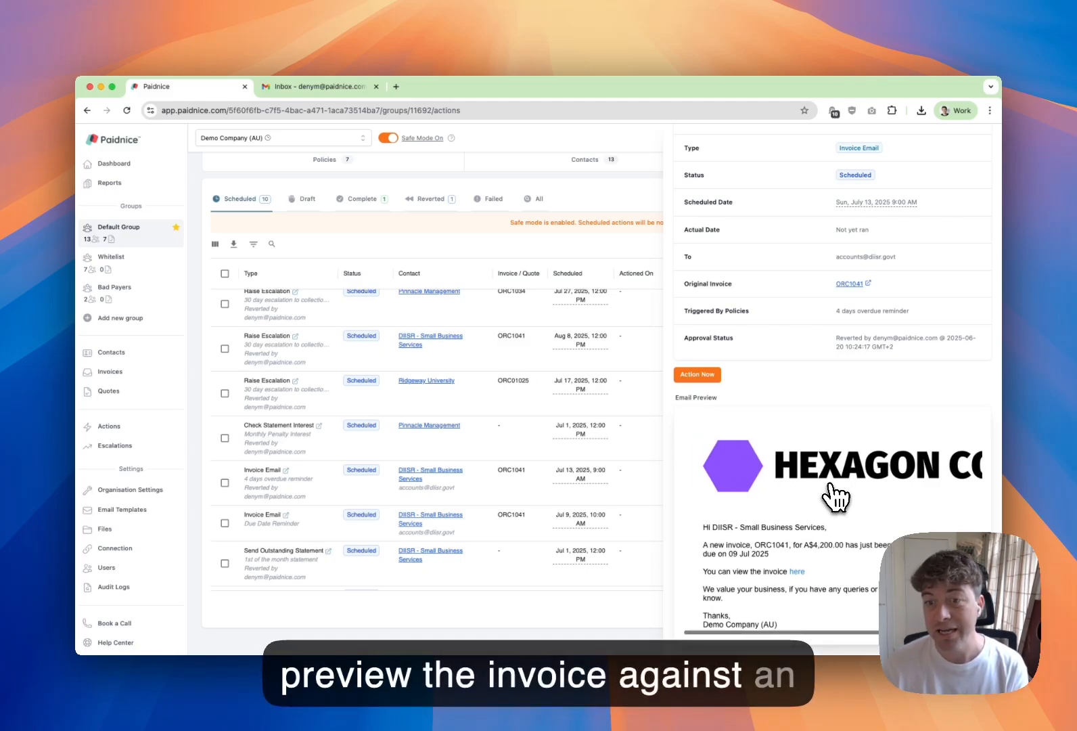
pyautogui.scroll(2, 836, 487)
pyautogui.scroll(-2, 846, 386)
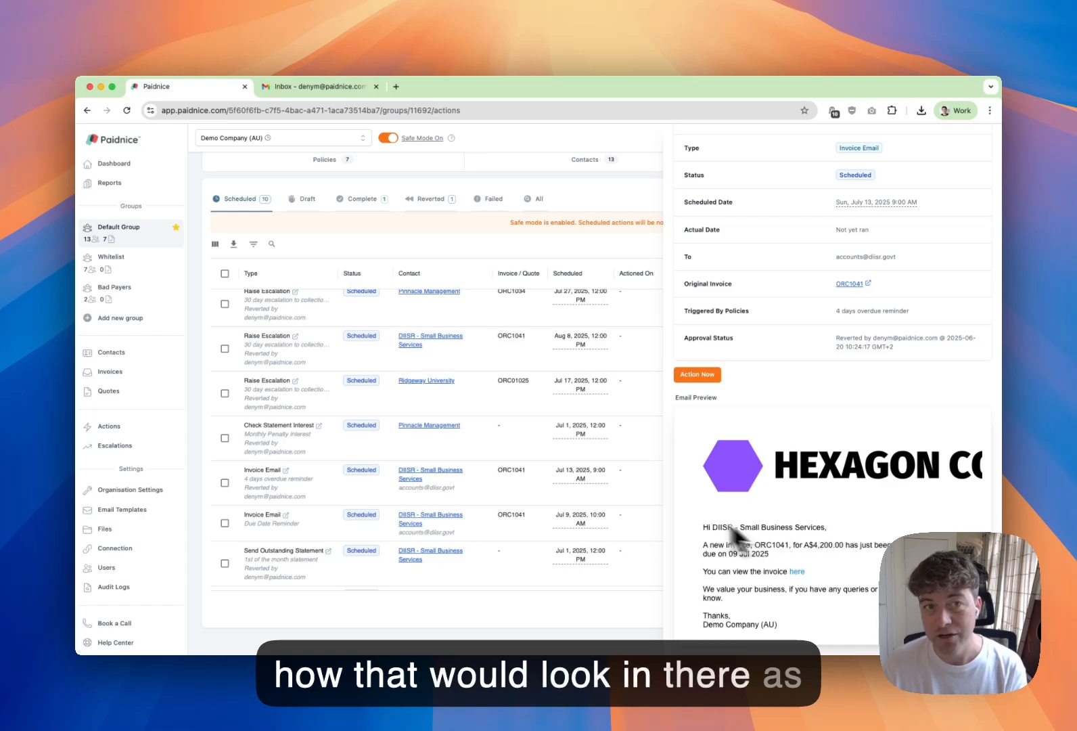
pyautogui.click(557, 267)
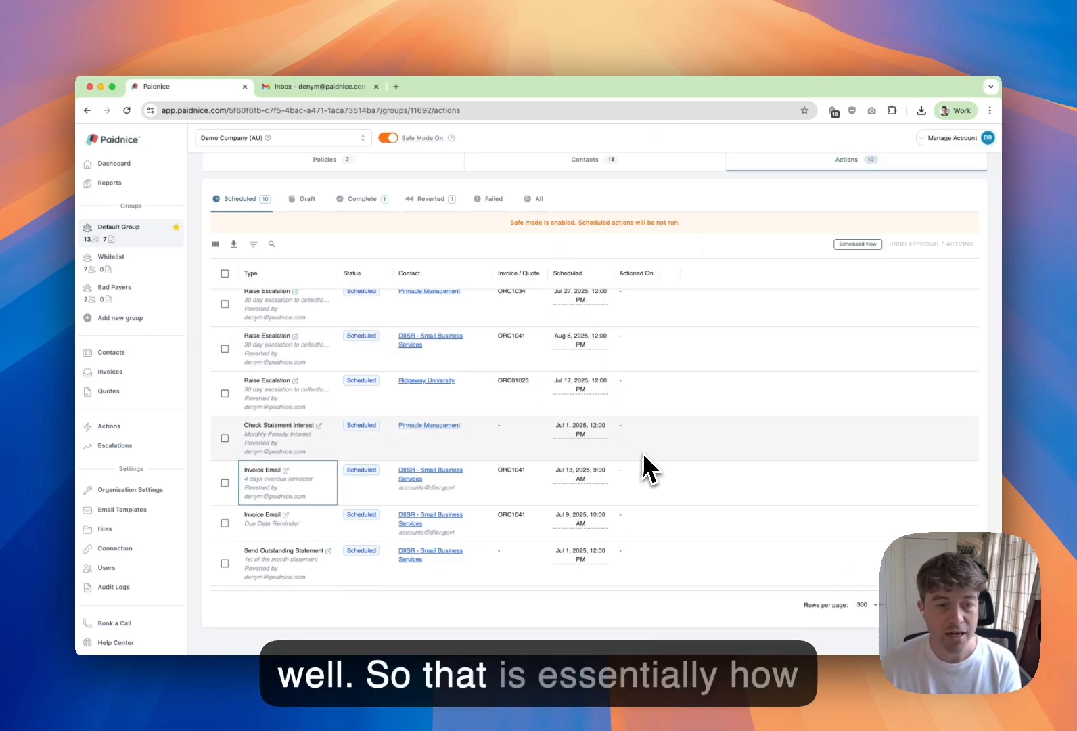
pyautogui.scroll(3, 541, 474)
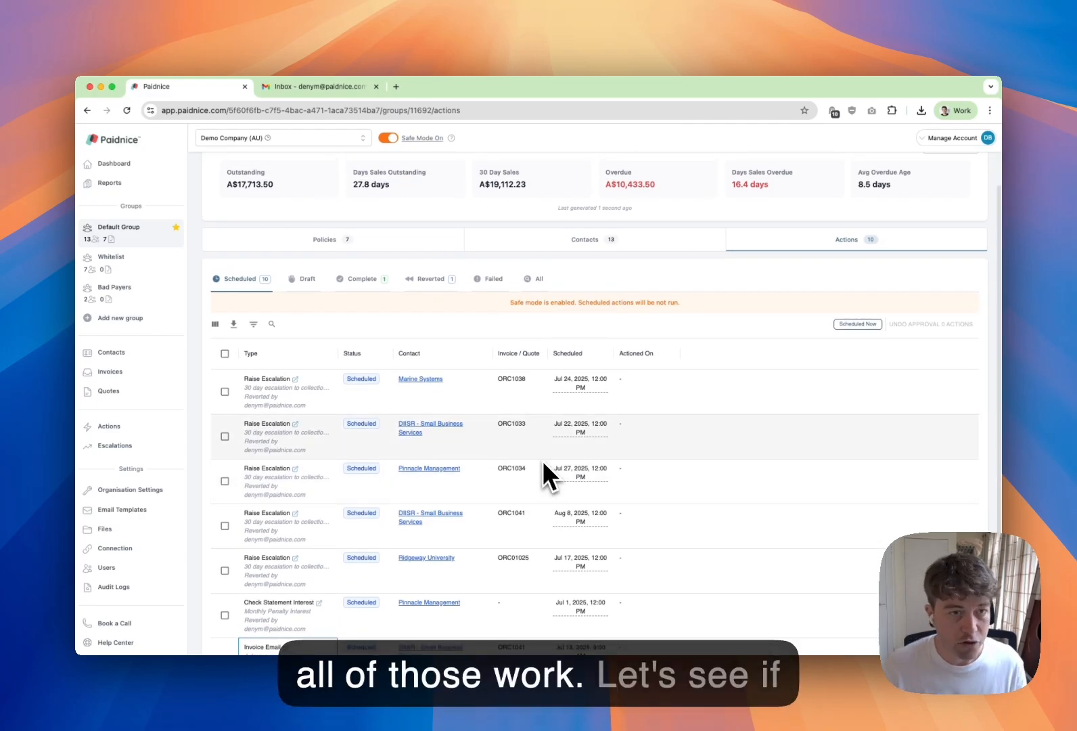
# Step: Switch to Gmail and open the "[TEST] Your invoice is due today" email among the Updates
pyautogui.click(330, 89)
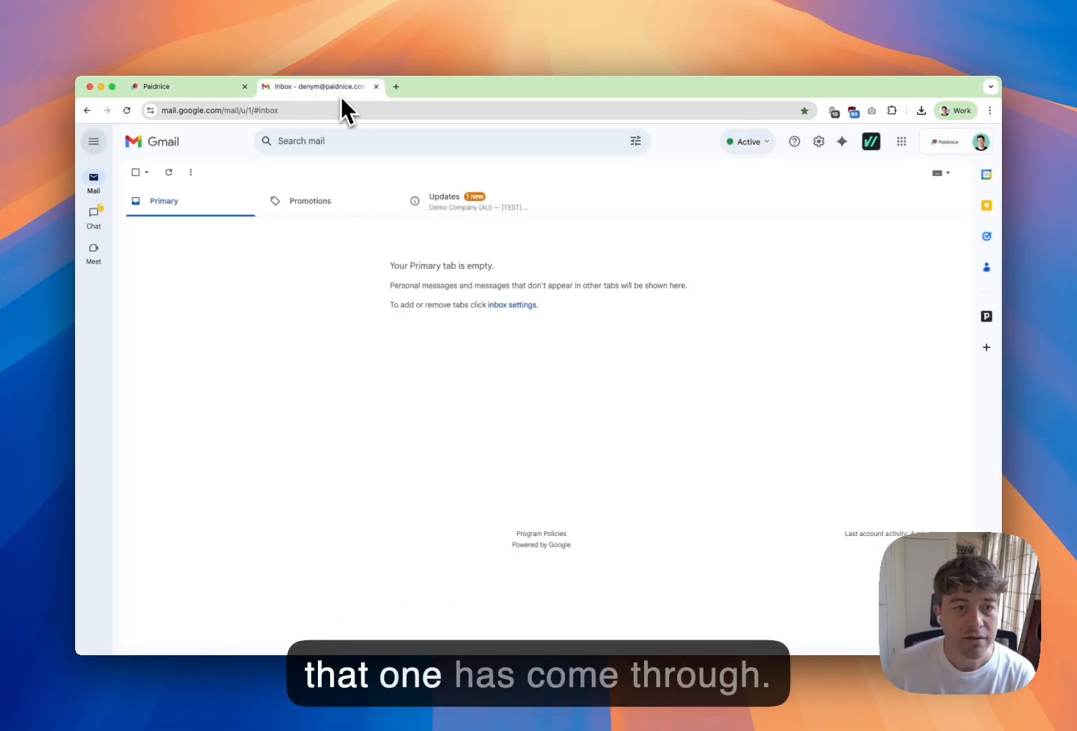
pyautogui.click(493, 205)
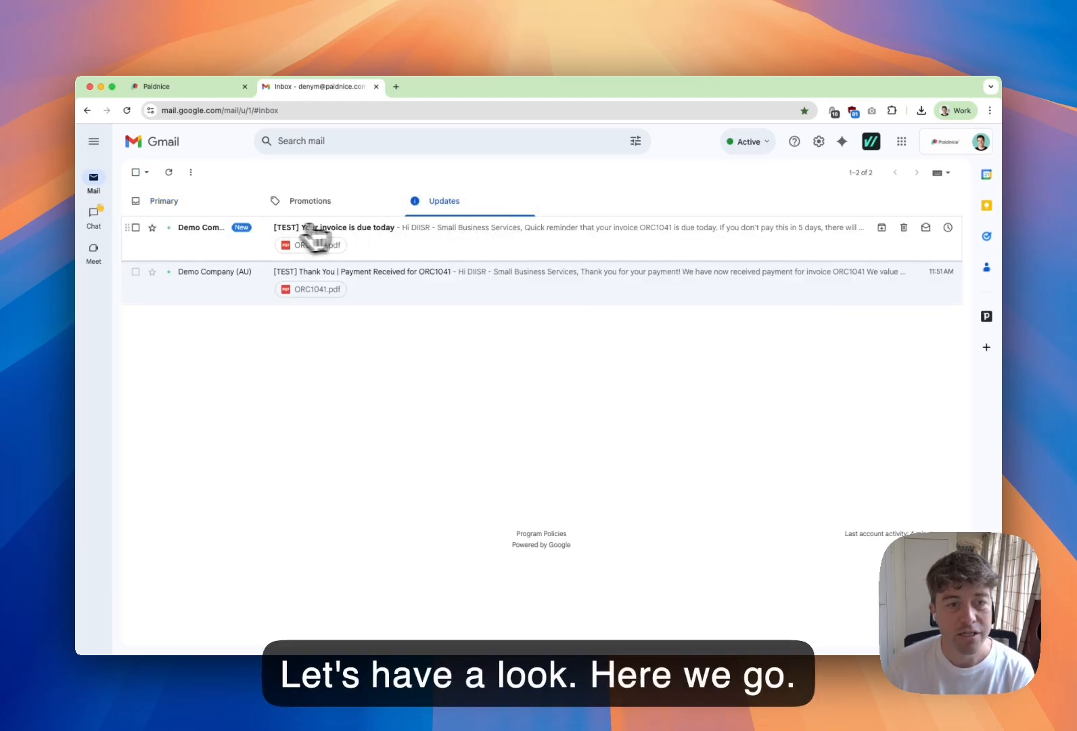
pyautogui.click(474, 238)
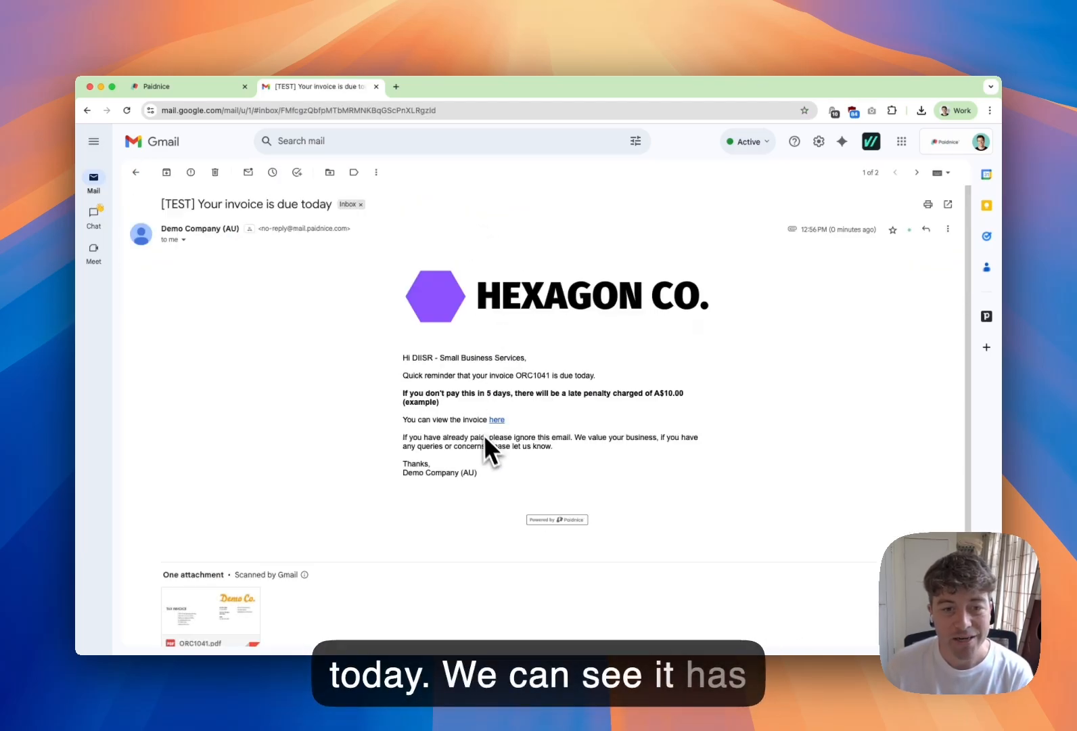
# Step: Examine the late penalty sentence, the overall formatting and the invoice attachment in the received test email
pyautogui.moveTo(404, 393); pyautogui.dragTo(570, 416)
pyautogui.click(572, 416)
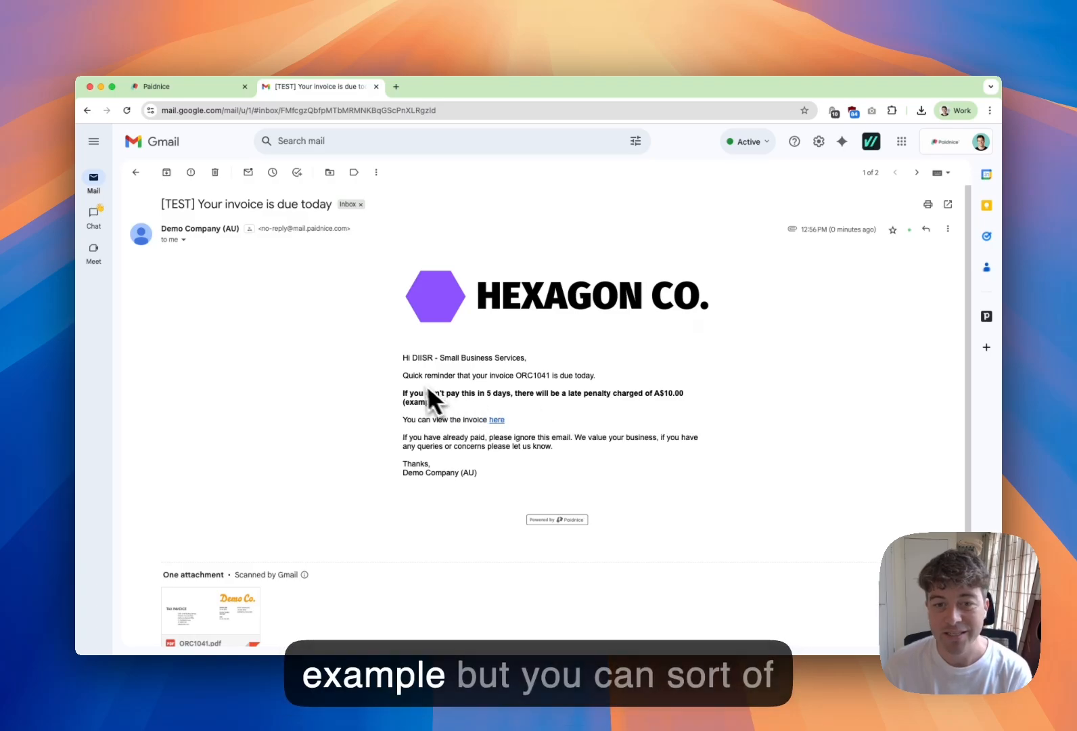
pyautogui.scroll(-1, 427, 389)
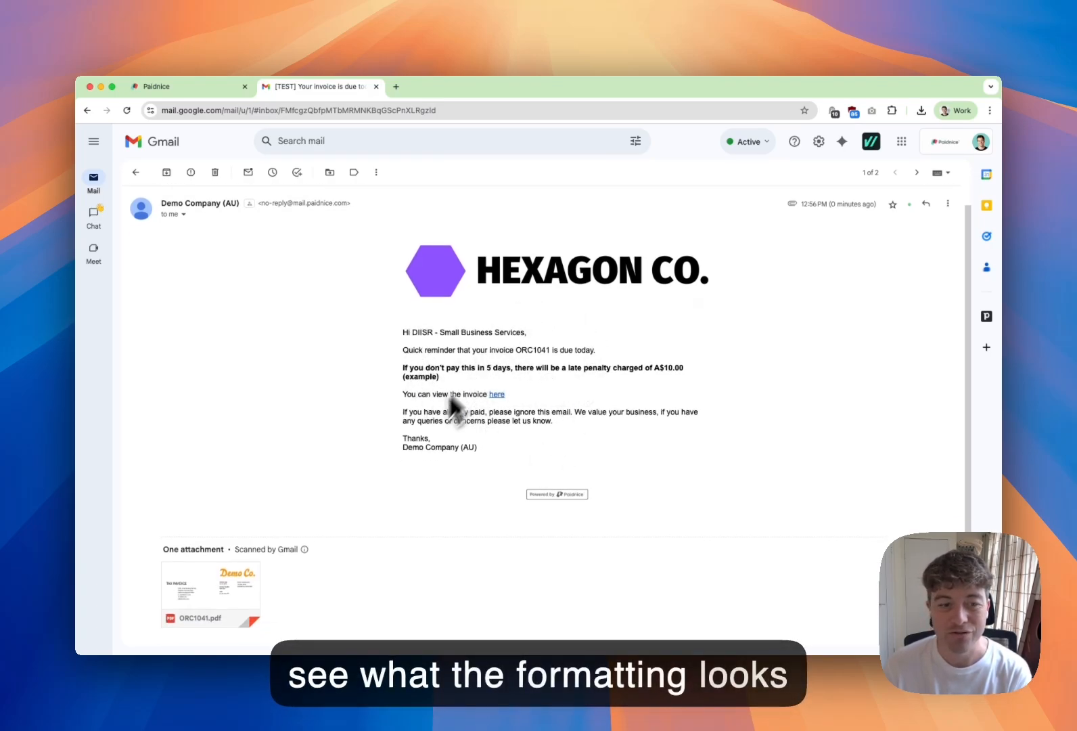
pyautogui.scroll(-3, 445, 440)
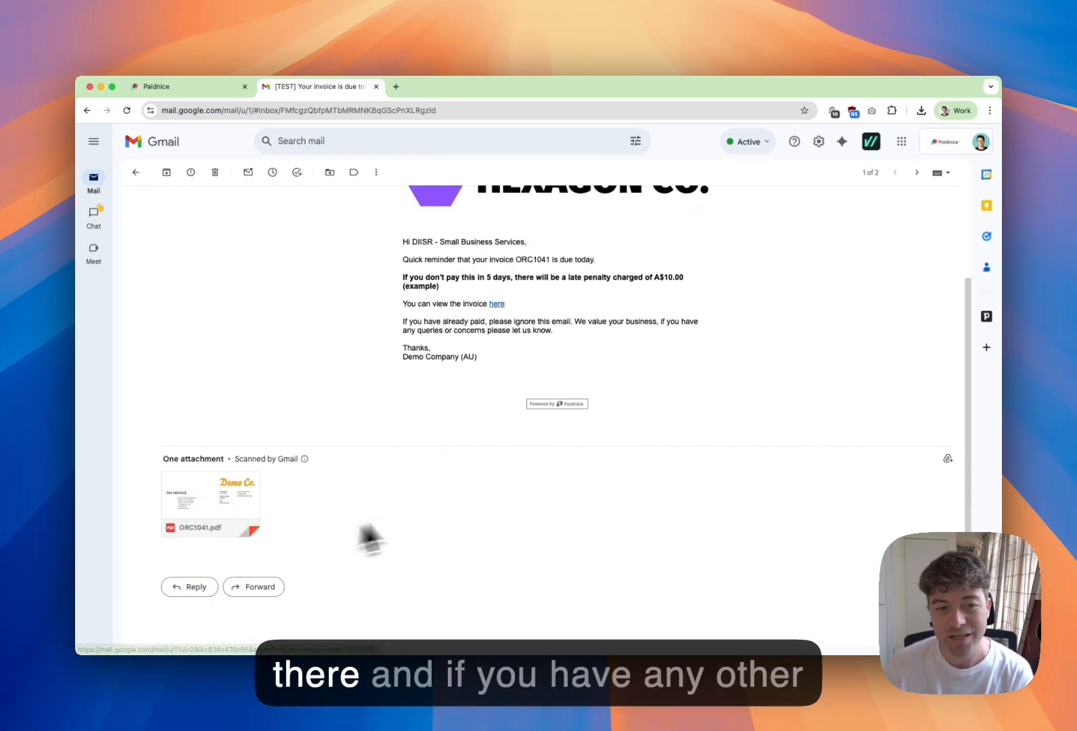
pyautogui.scroll(4, 451, 512)
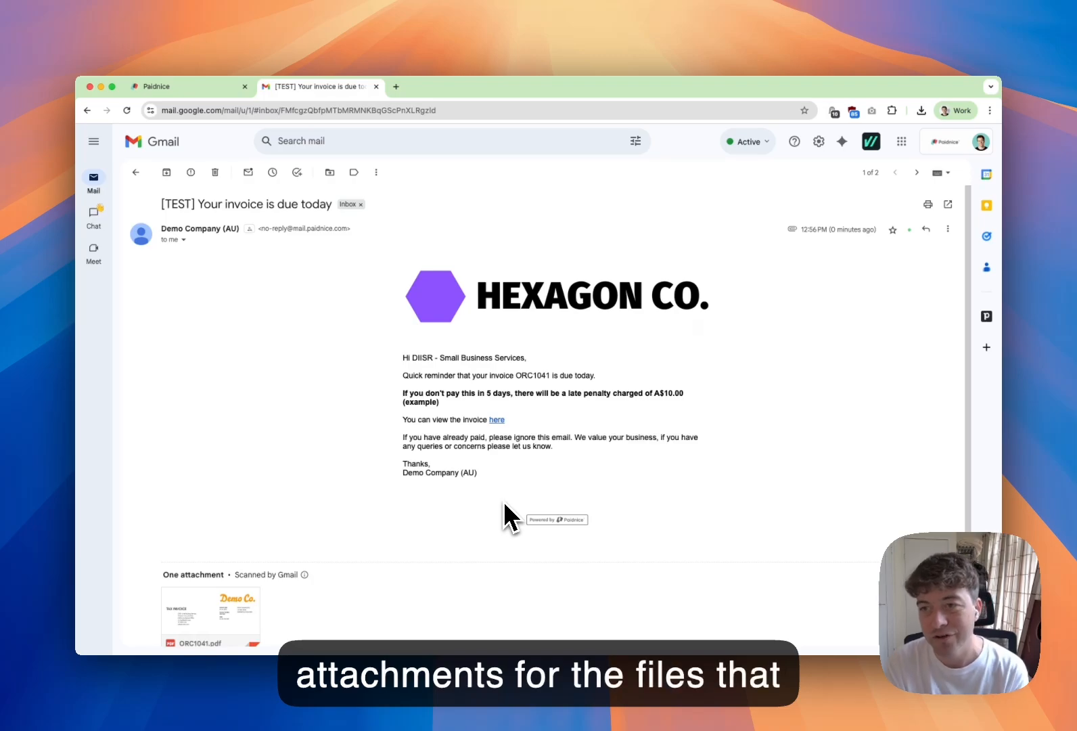